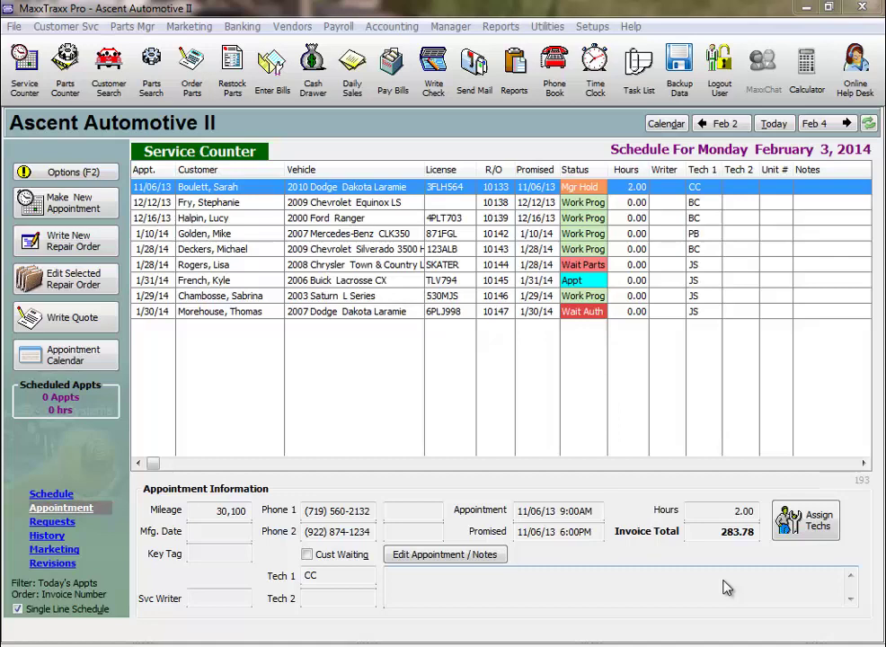
- Open the 2003 Saturn appointment as repair order 10146 with starting mileage 215000
click(375, 303)
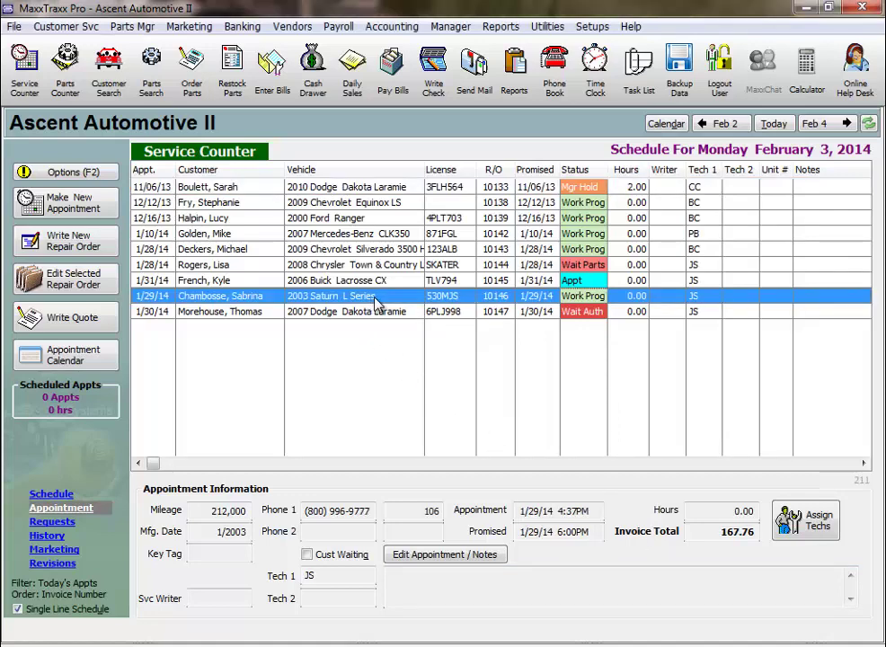
double_click(375, 304)
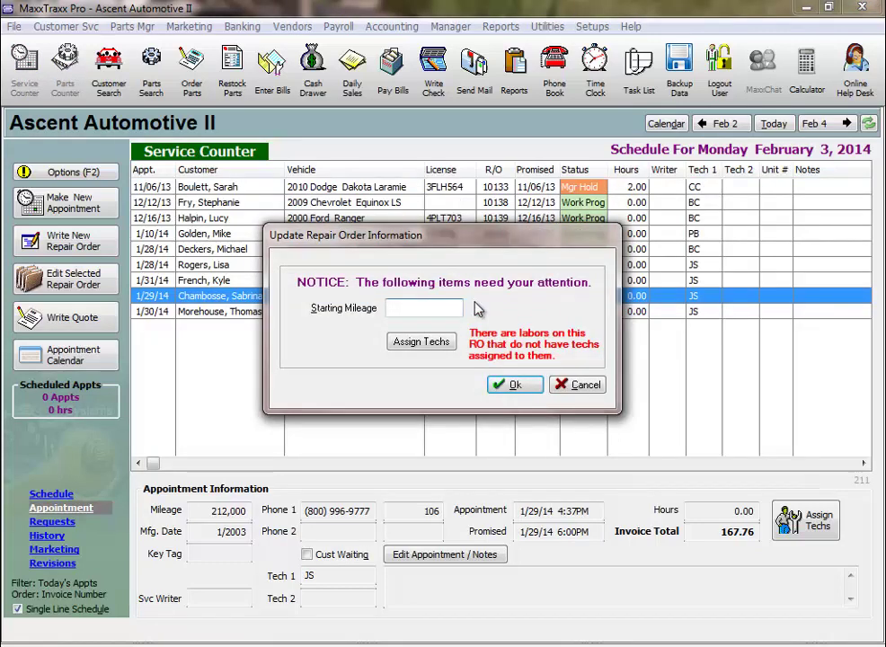
text(215000)
click(508, 383)
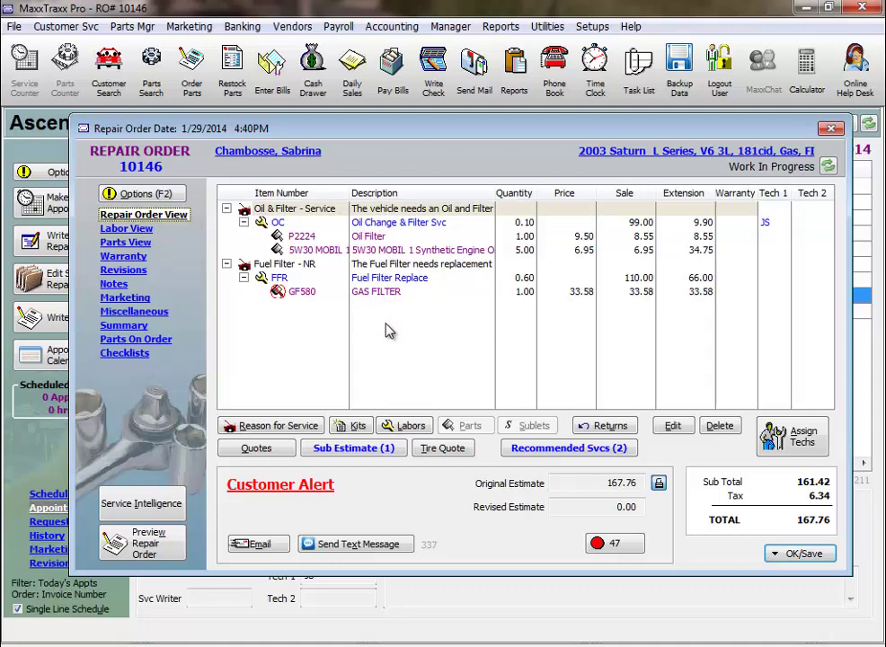
- Check the labor lines (75.90), then switch to the three-part parts list totaling 76.88
click(151, 230)
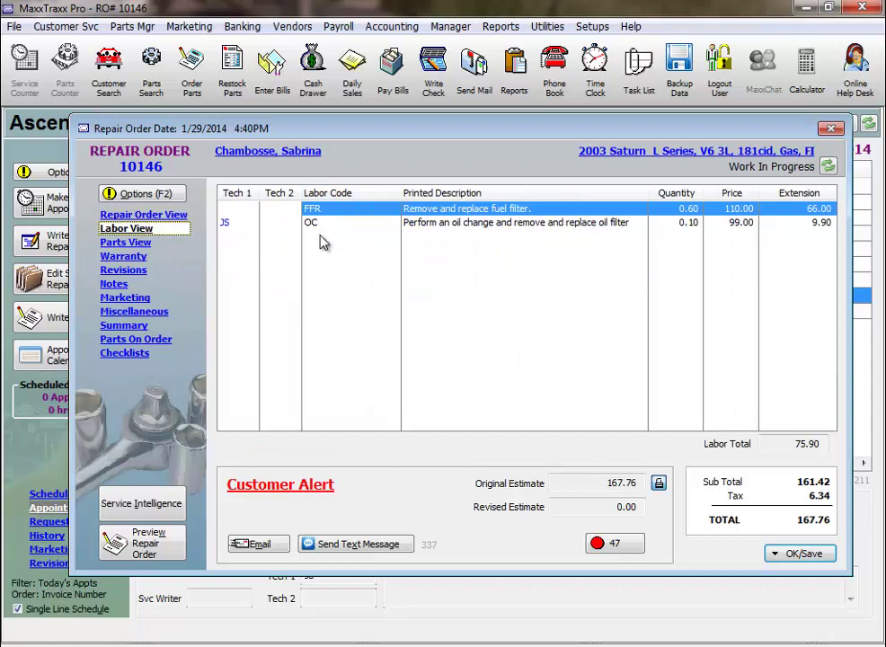
click(133, 243)
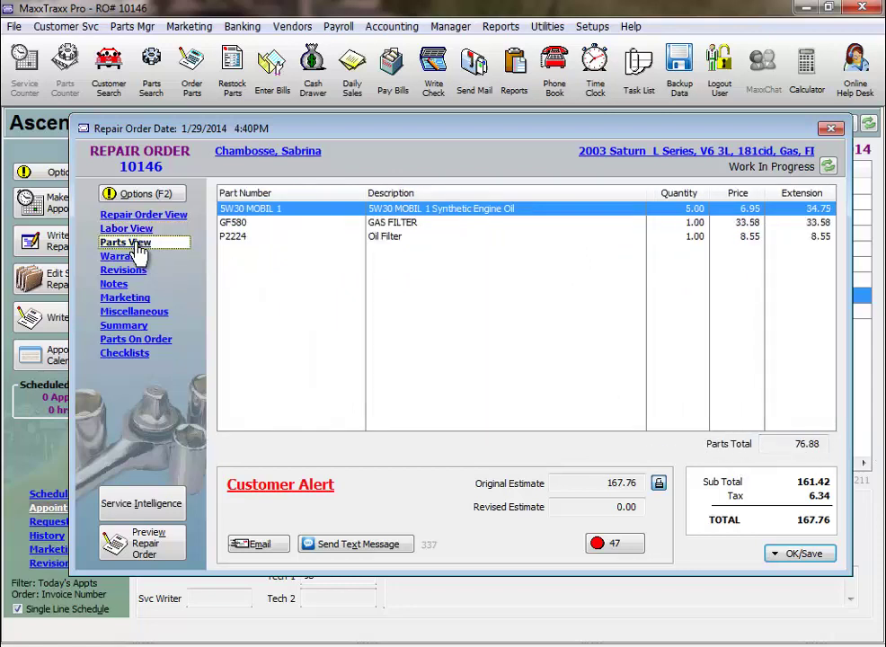
click(800, 443)
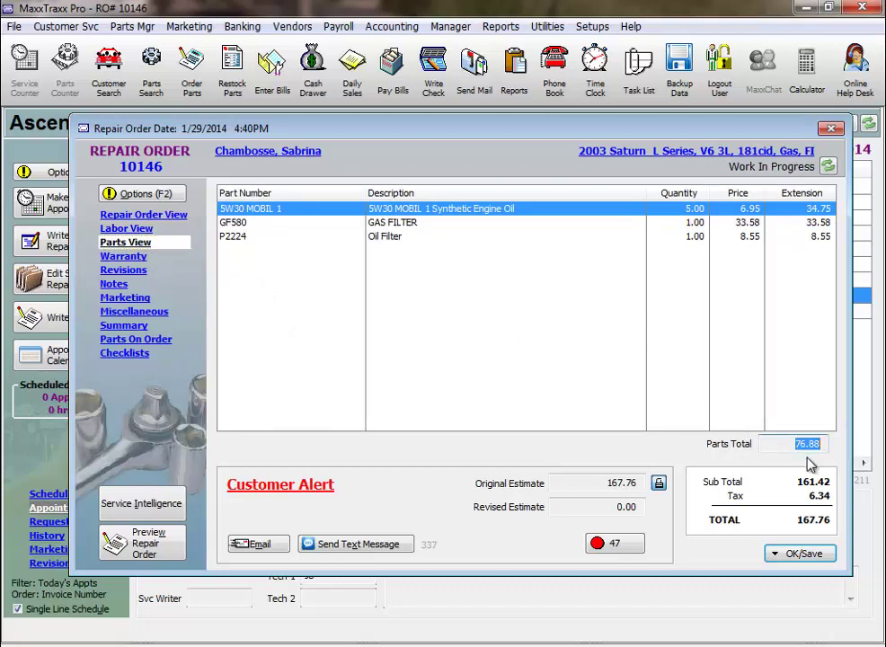
- Show the Warranty section and browse to Tire pressure without adding a new warranty
click(125, 258)
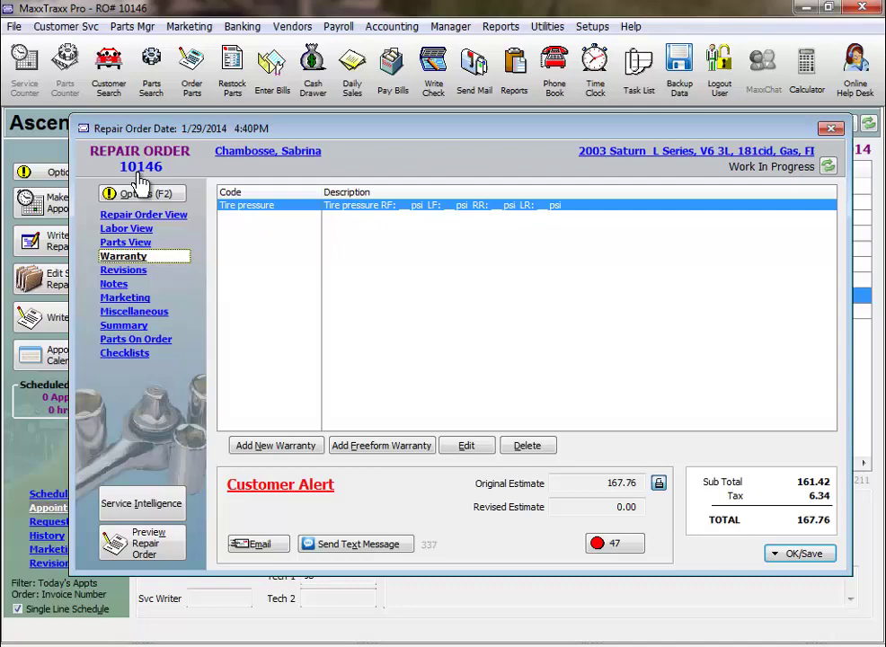
click(275, 446)
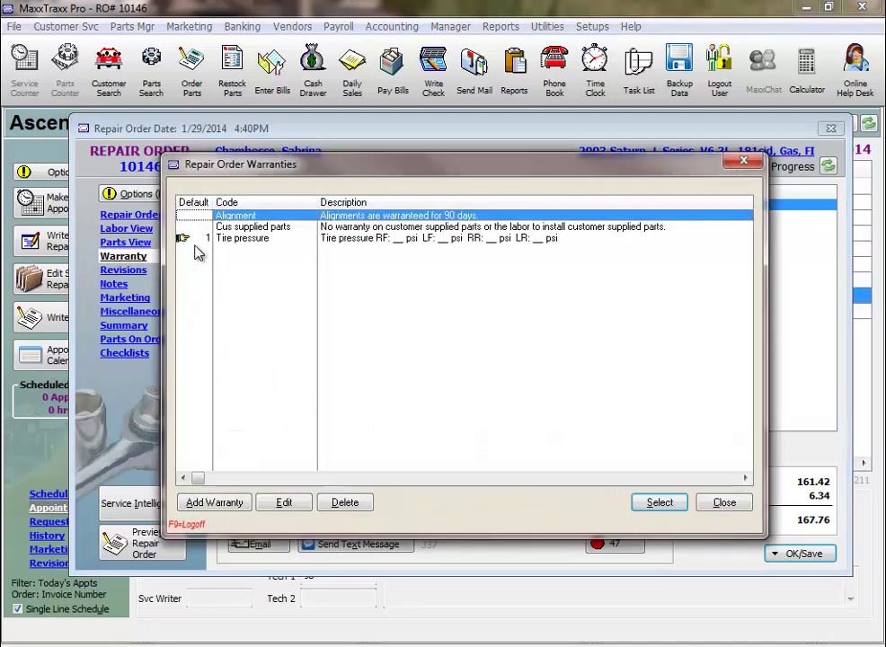
click(370, 241)
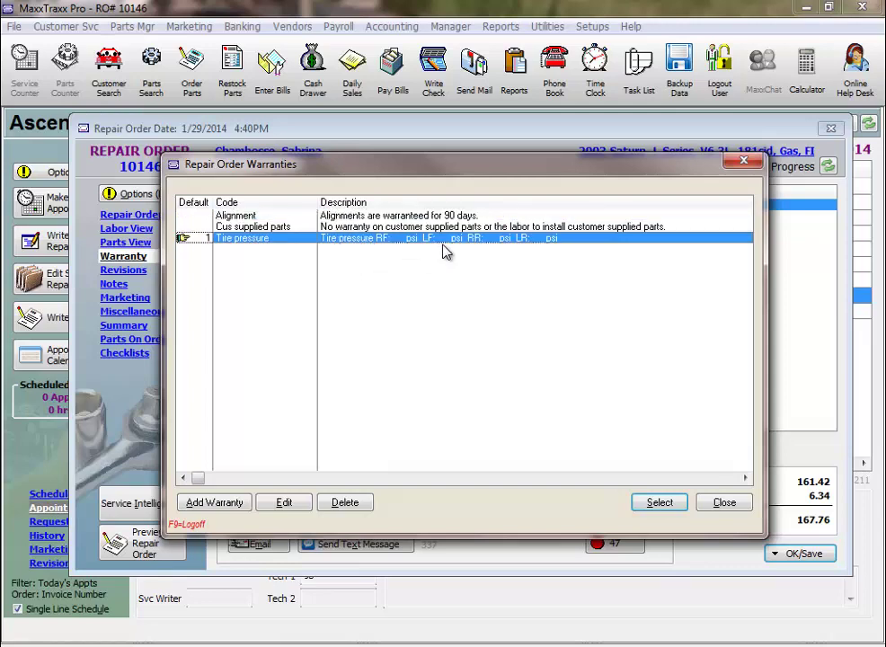
click(729, 504)
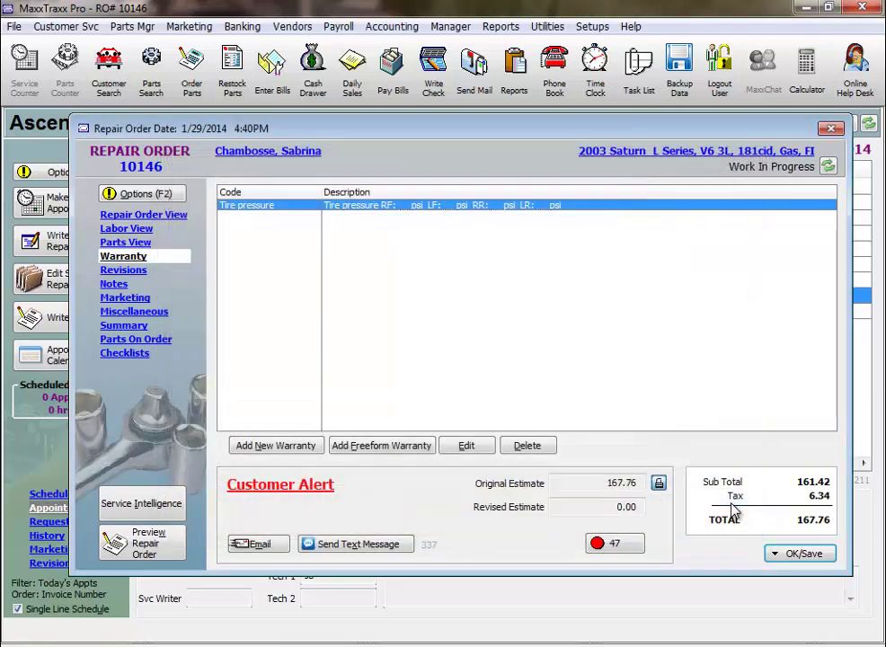
- View revisions and notes, turning 'Show Notes on printed RO' on and back off
click(133, 271)
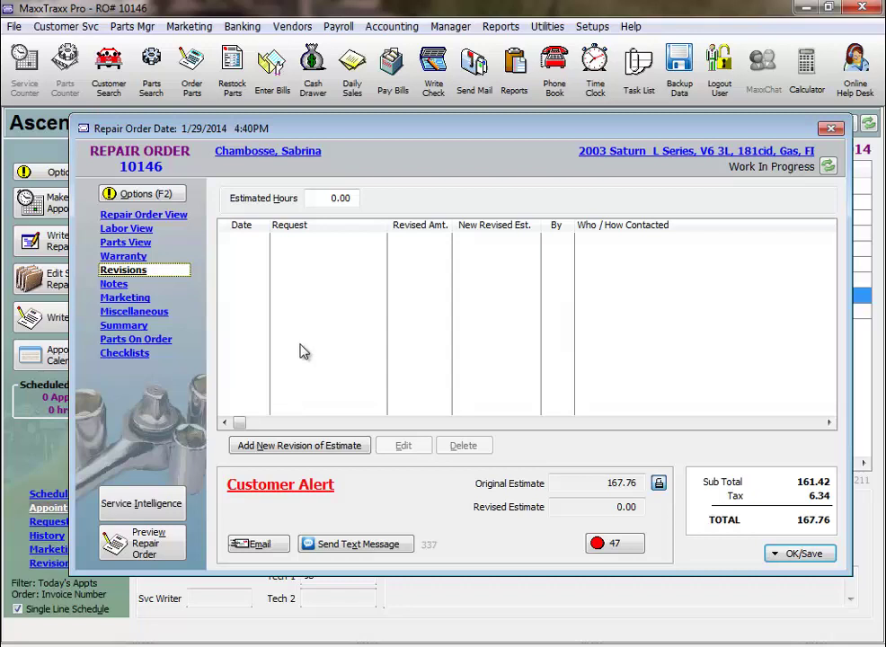
click(113, 286)
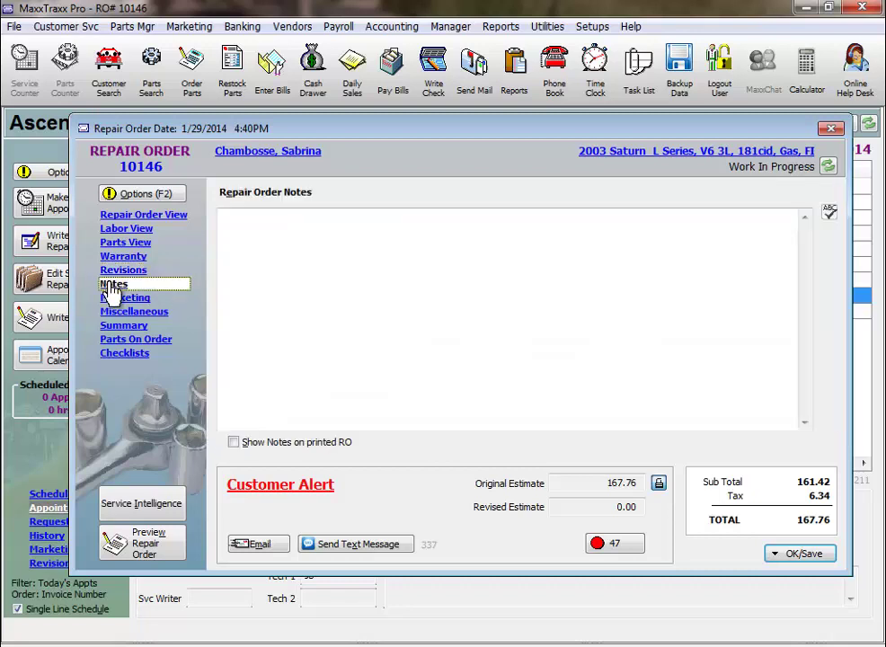
click(249, 221)
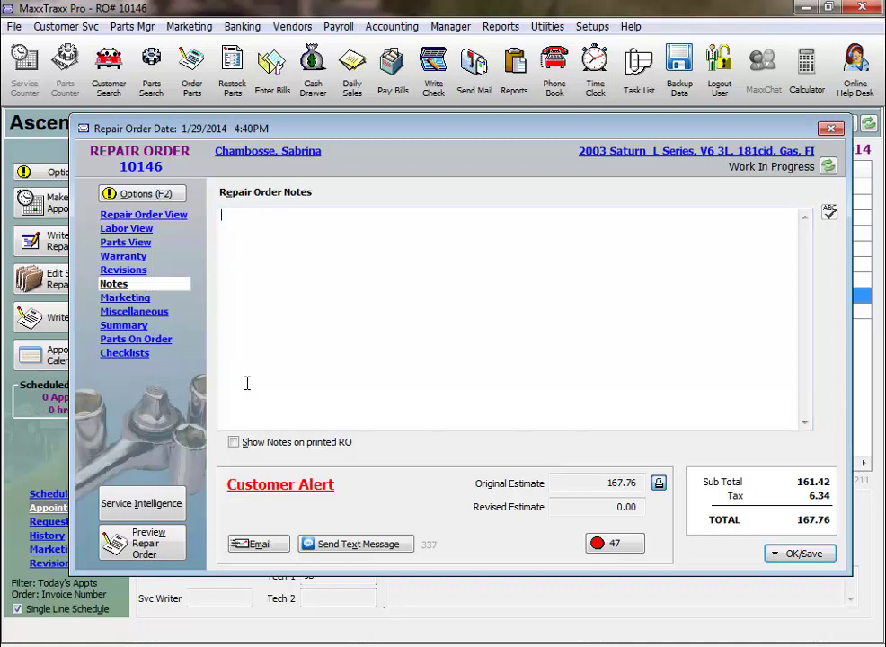
click(235, 443)
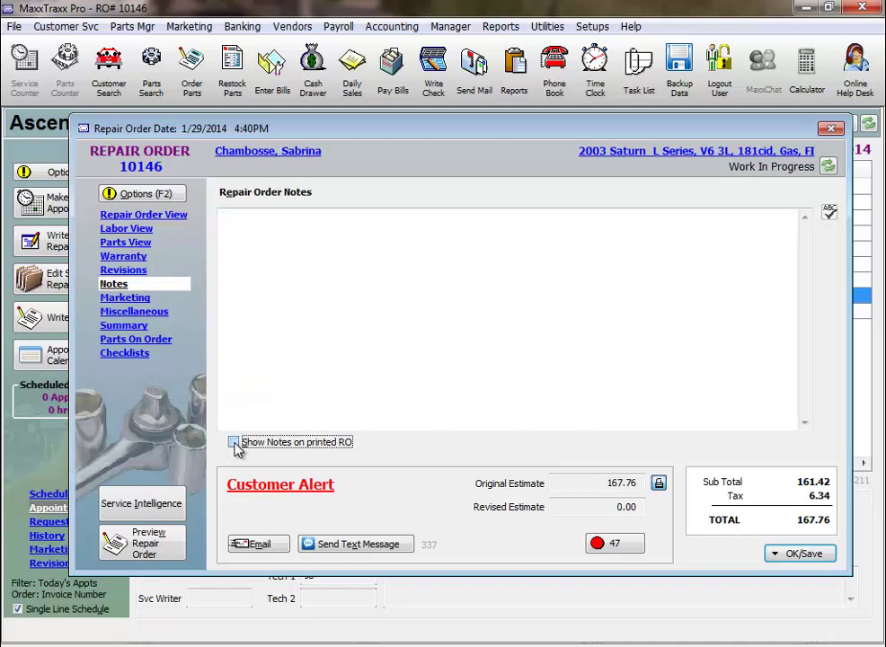
click(235, 443)
- Show Marketing and browse follow-up letters/postcards without assigning one
click(135, 298)
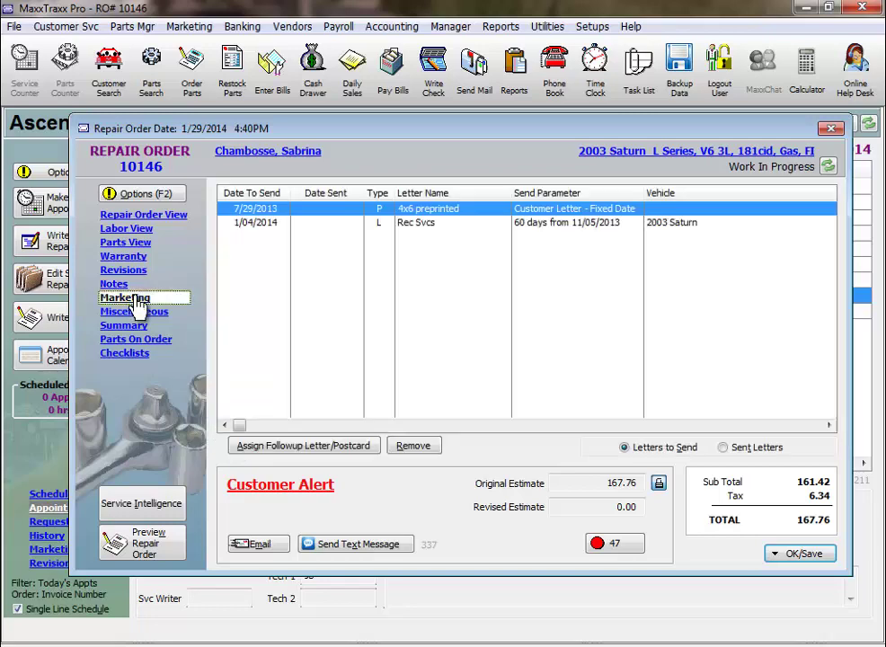
click(290, 452)
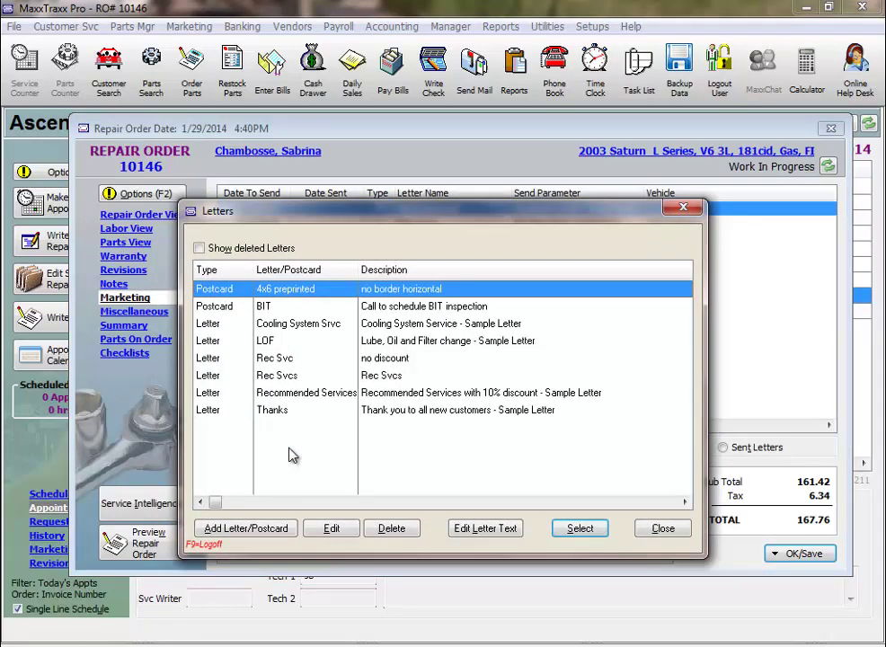
click(662, 528)
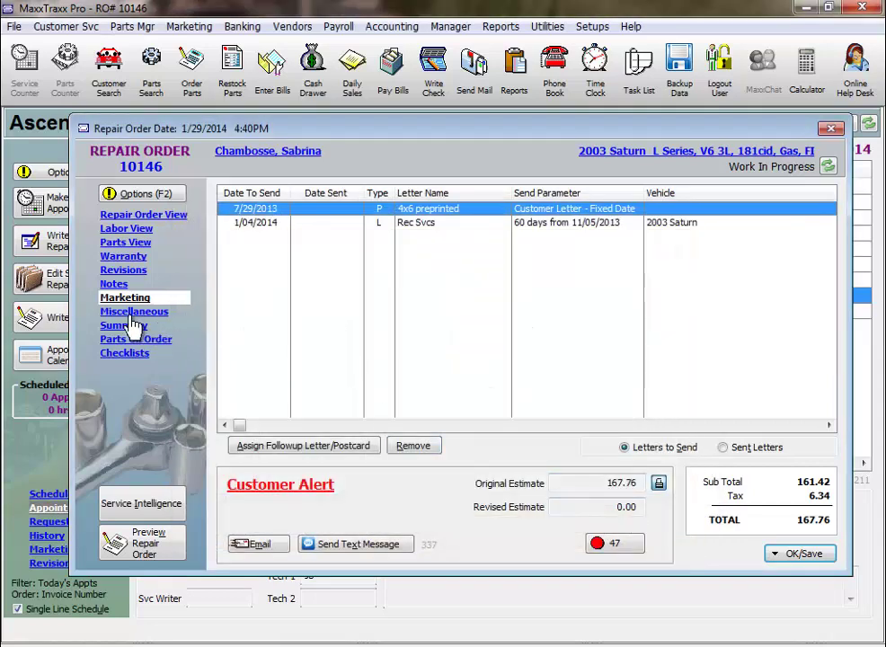
- Show the Miscellaneous details and set the service writer to CC
click(131, 314)
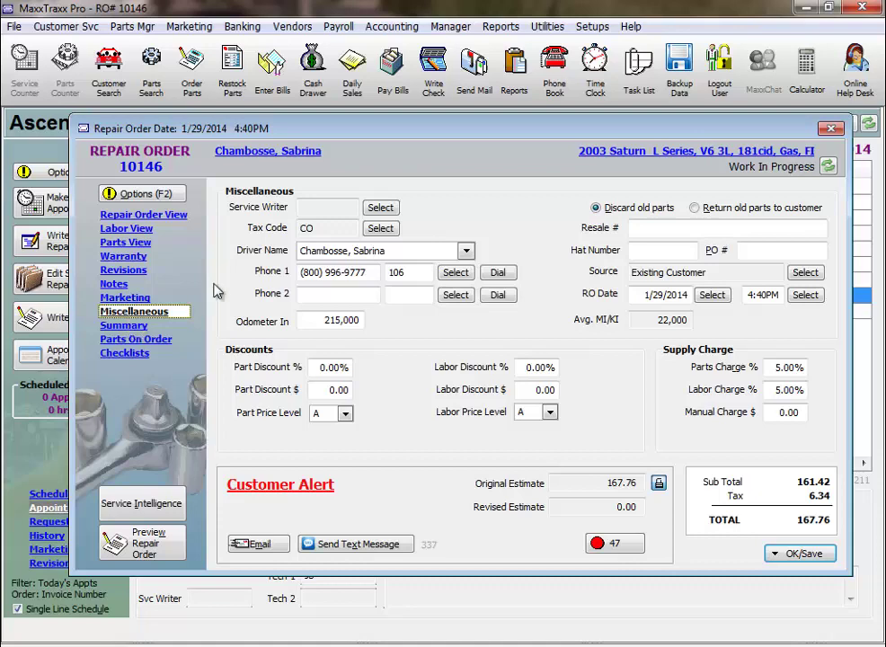
click(381, 208)
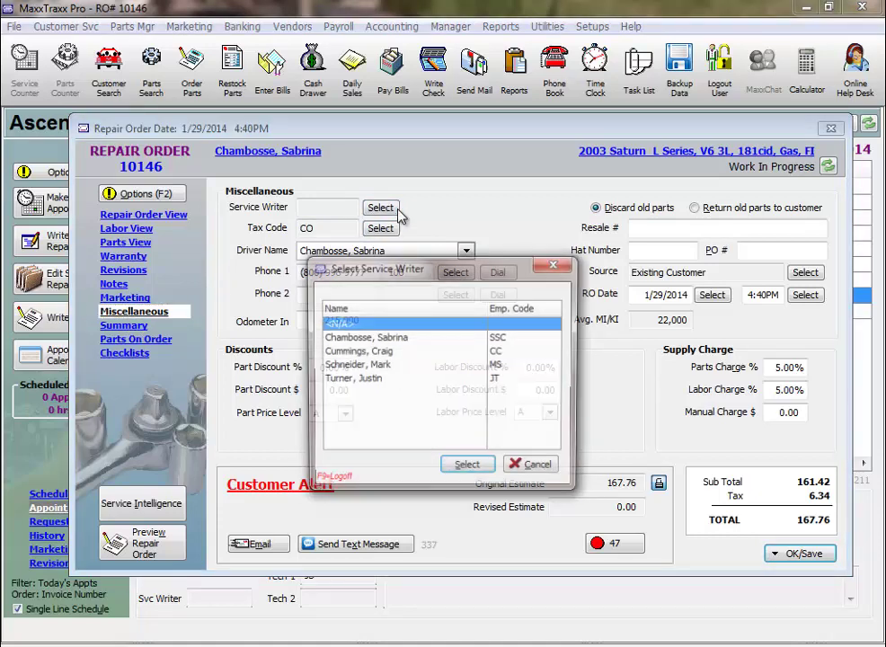
click(375, 353)
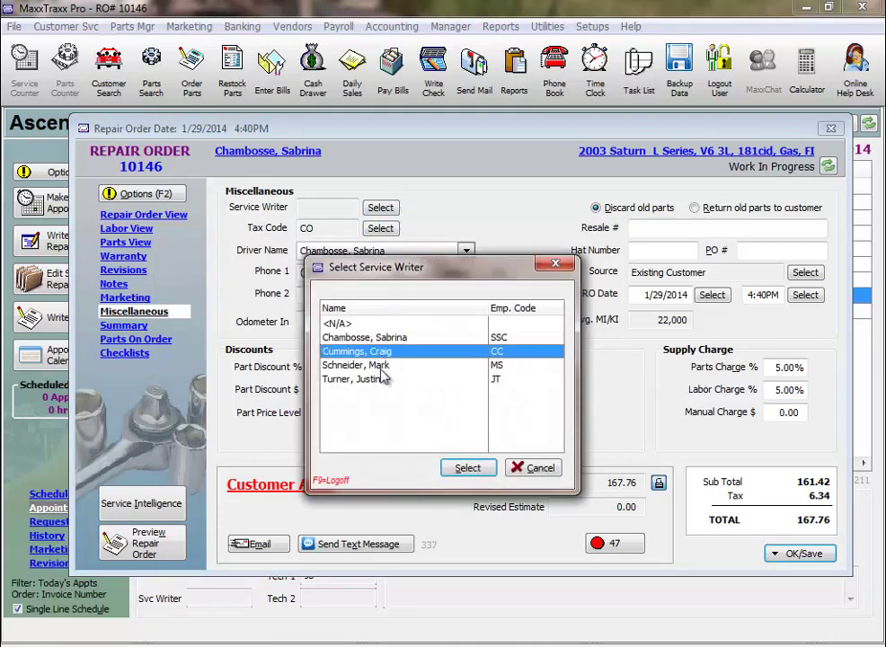
click(468, 468)
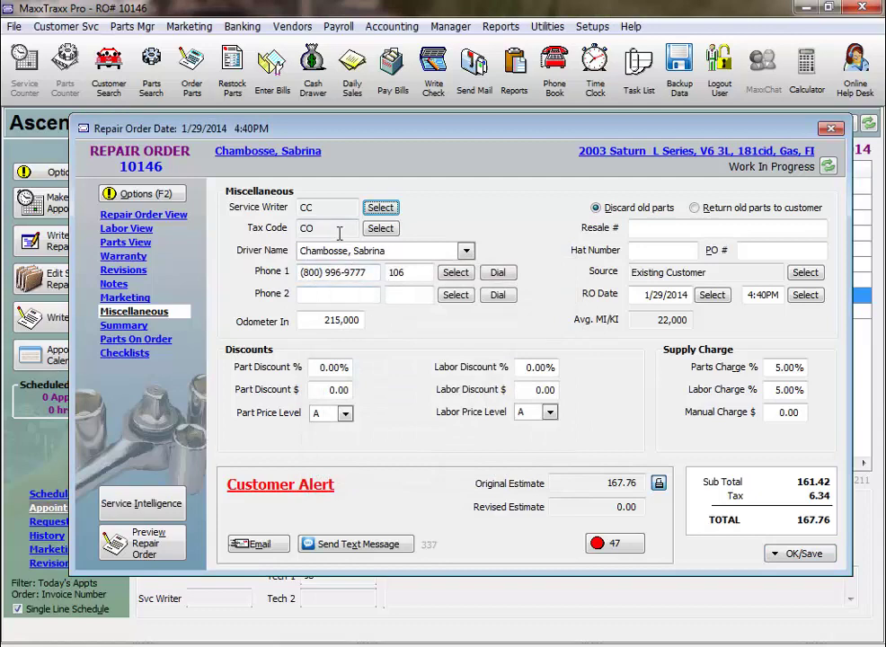
key(Tab)
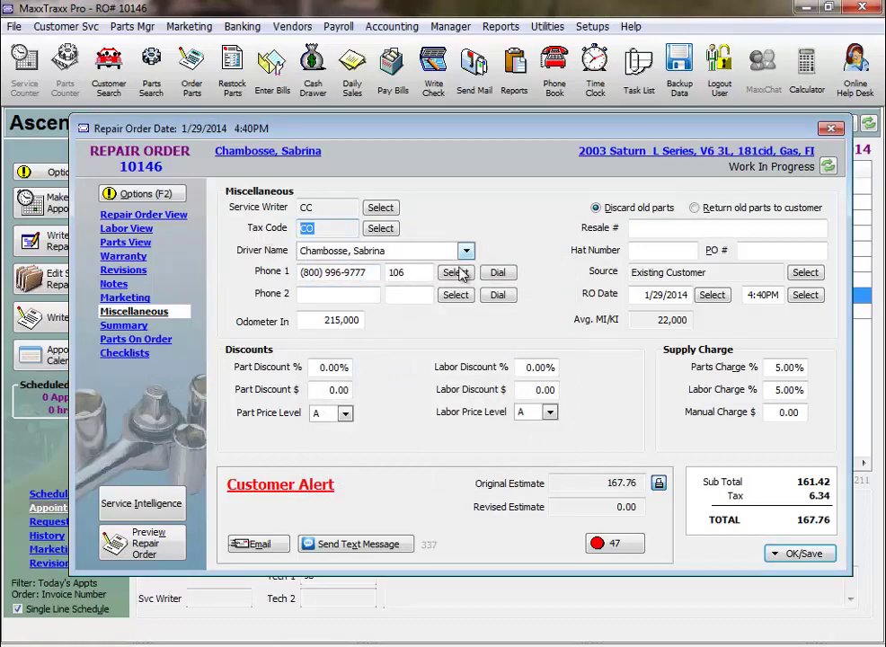
- Enter PO number 1234 and review the discount, supply charge and date fields
click(319, 321)
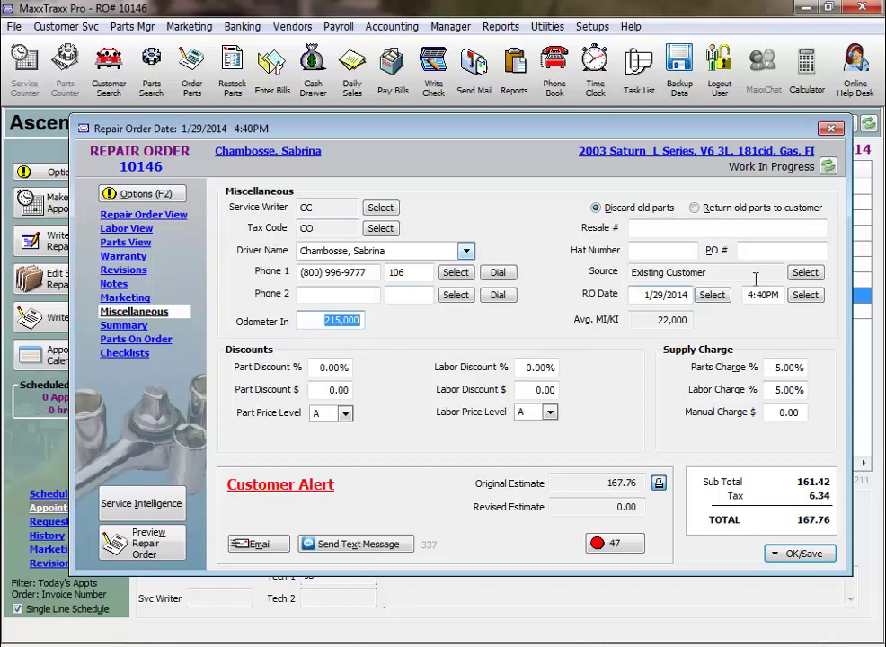
click(746, 251)
text(1234)
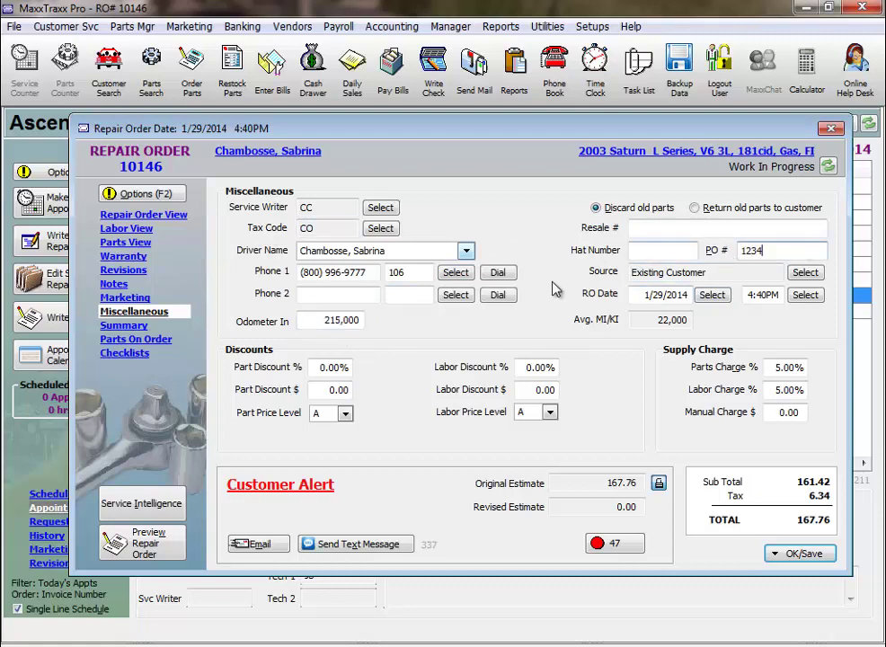
click(315, 367)
click(340, 390)
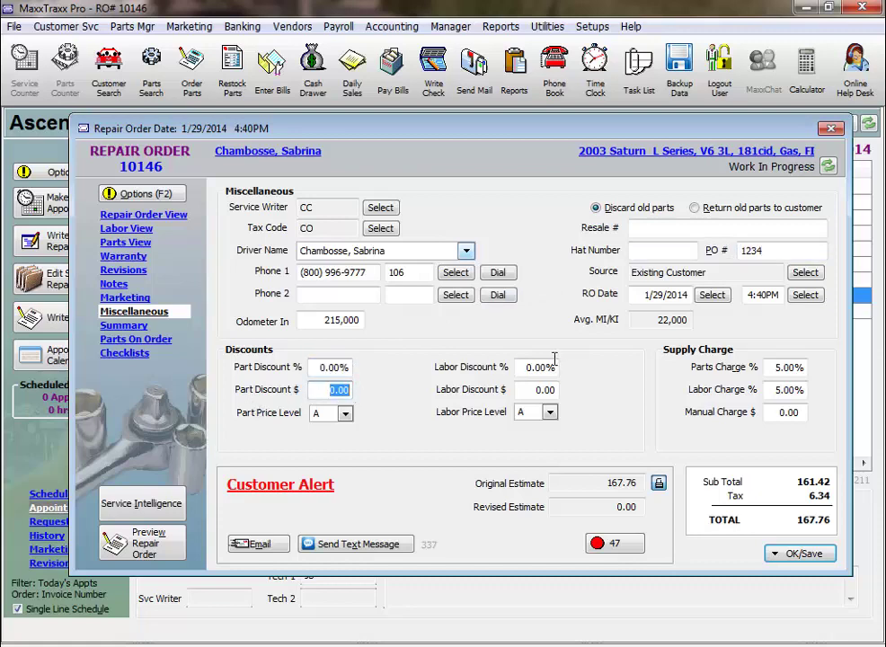
click(545, 390)
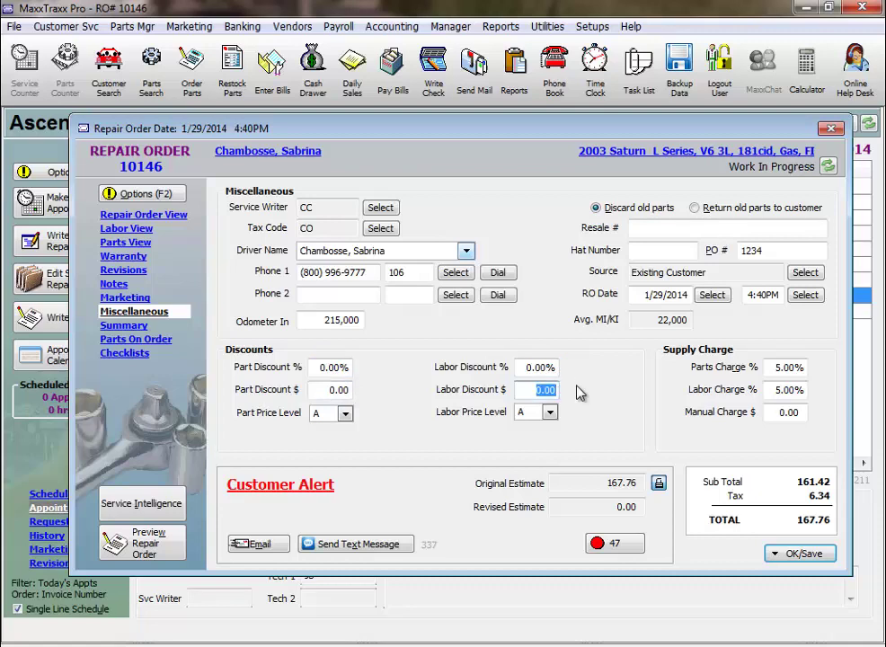
click(775, 367)
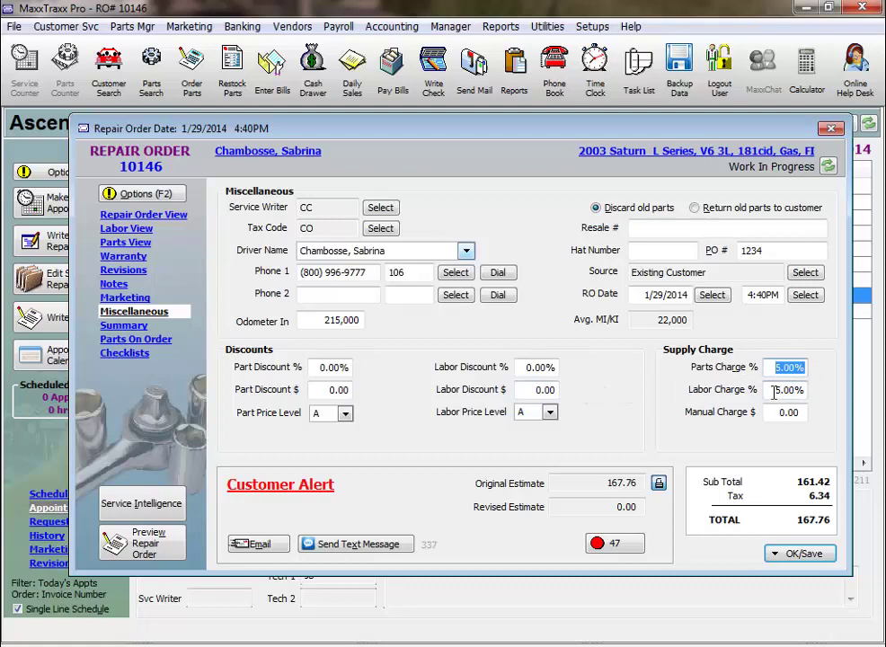
drag(790, 390, 820, 390)
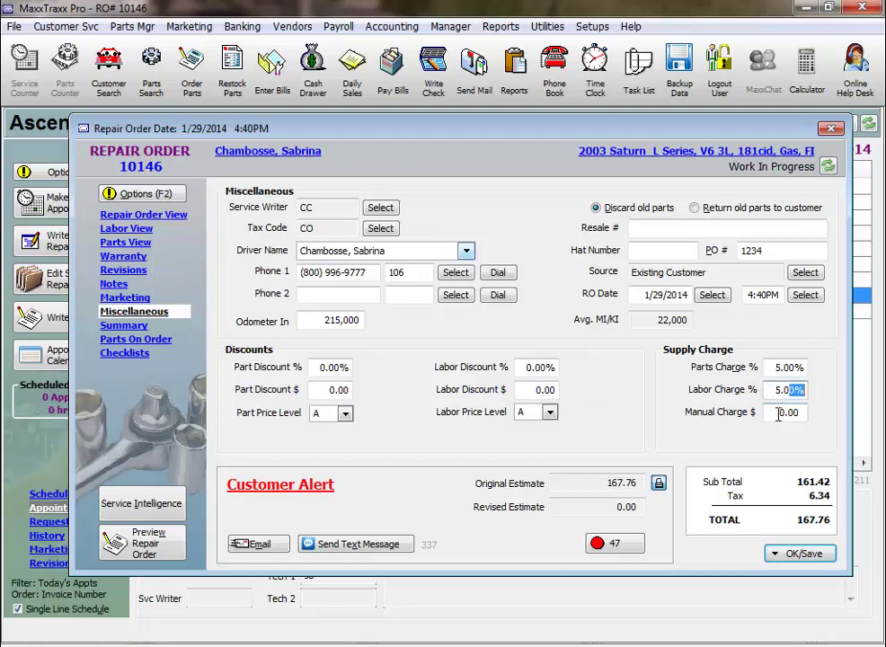
click(665, 295)
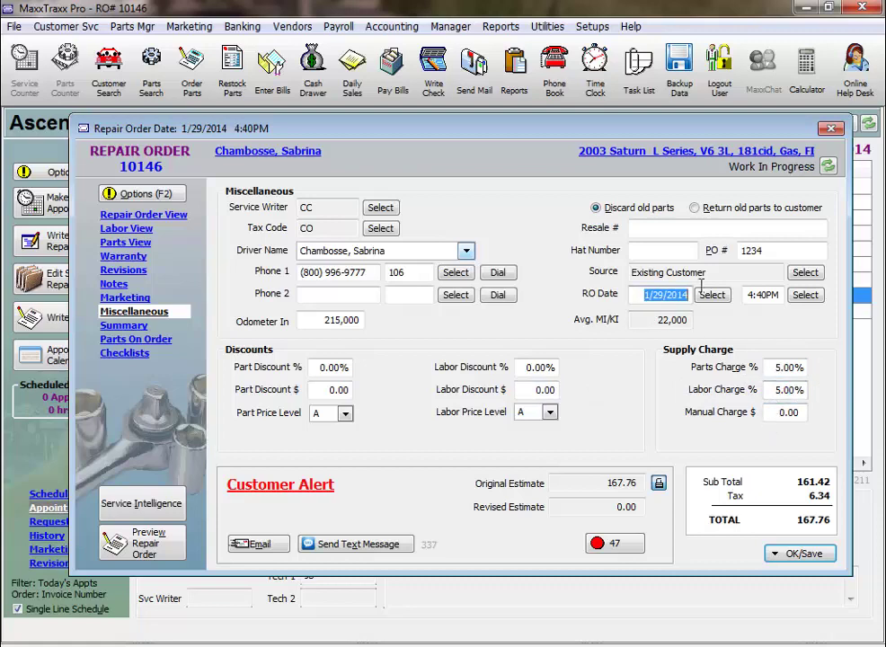
- Review the Hazardous Waste summary line and parts on order, then add a checklist
click(125, 329)
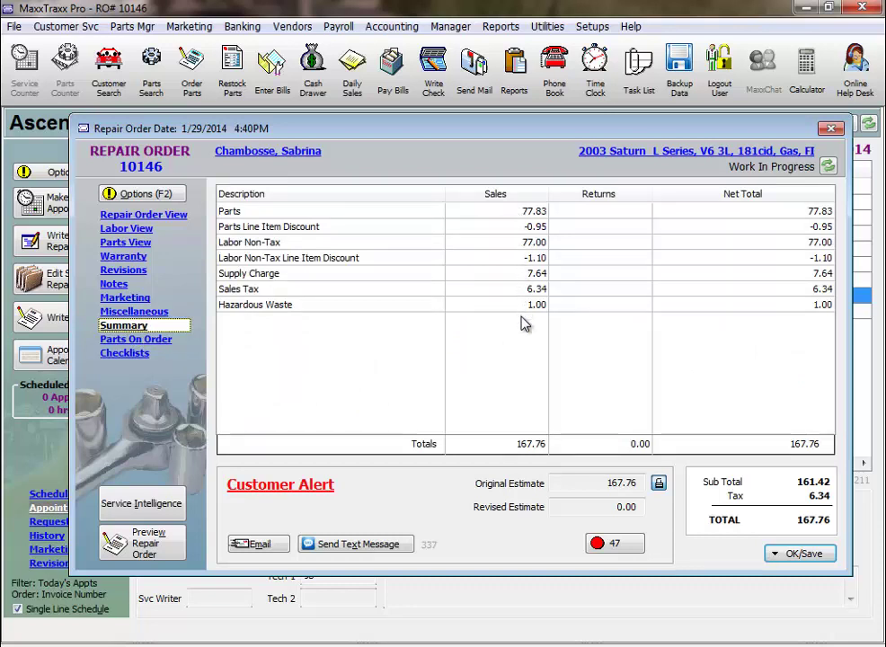
click(352, 307)
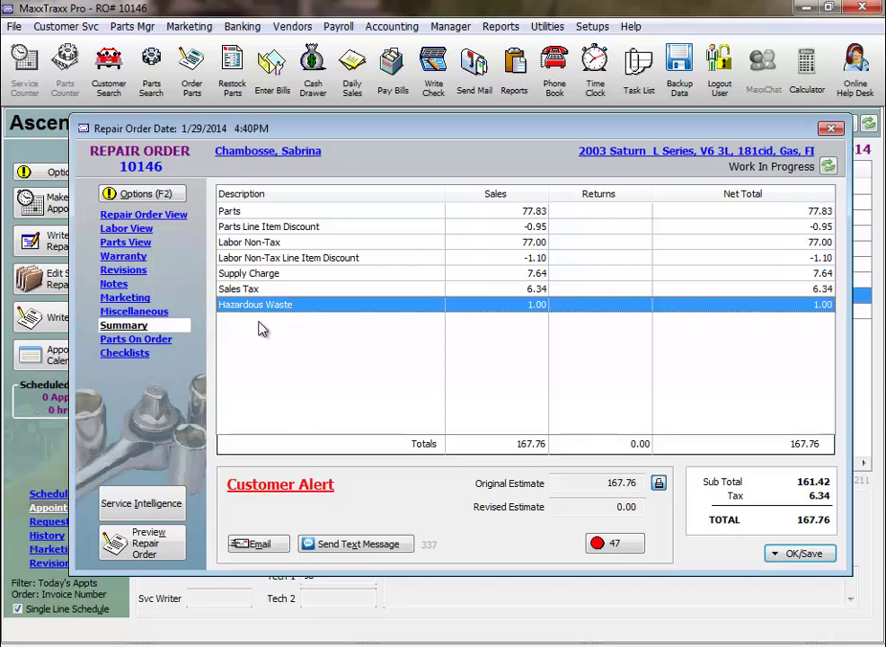
click(167, 346)
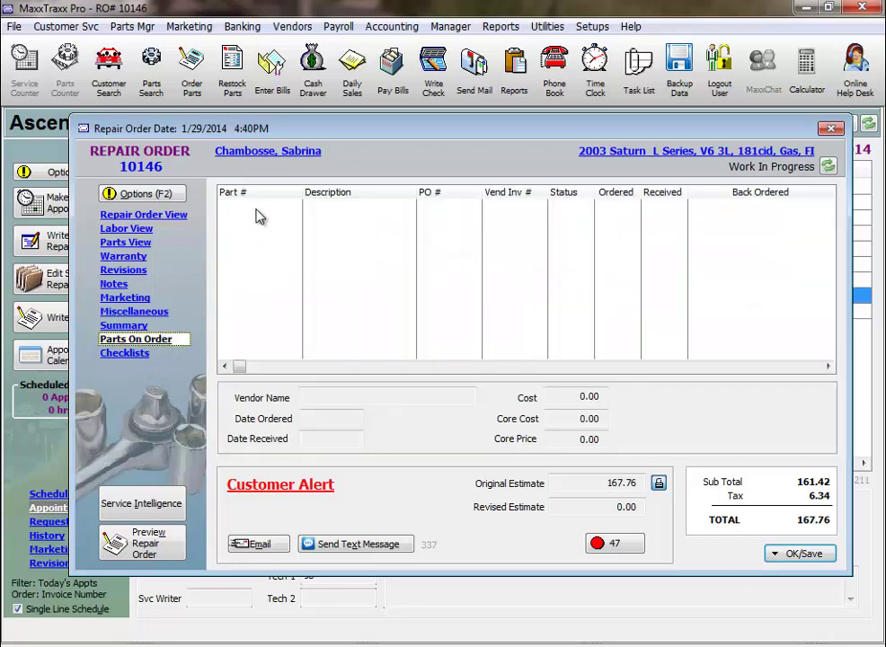
click(308, 397)
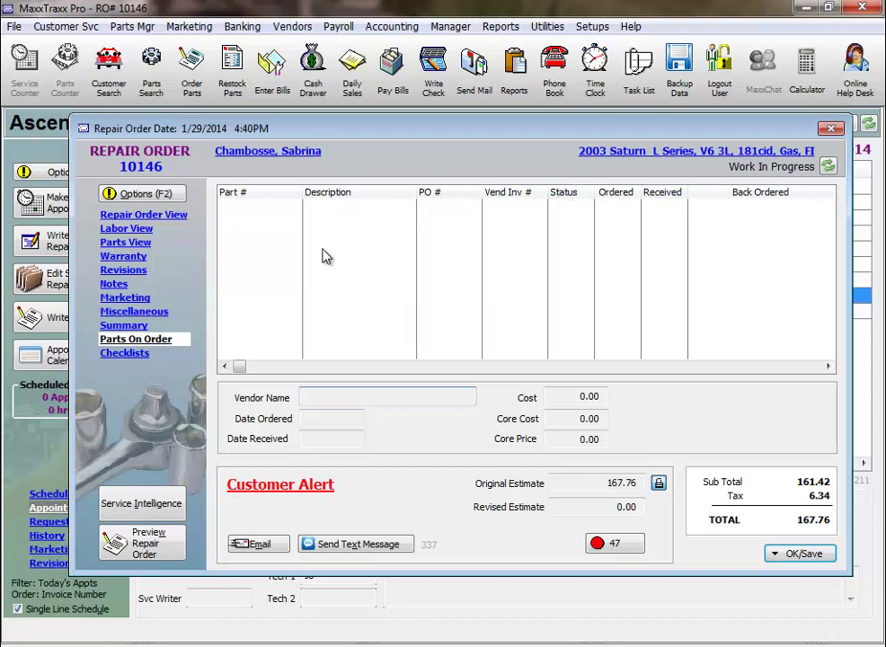
click(123, 355)
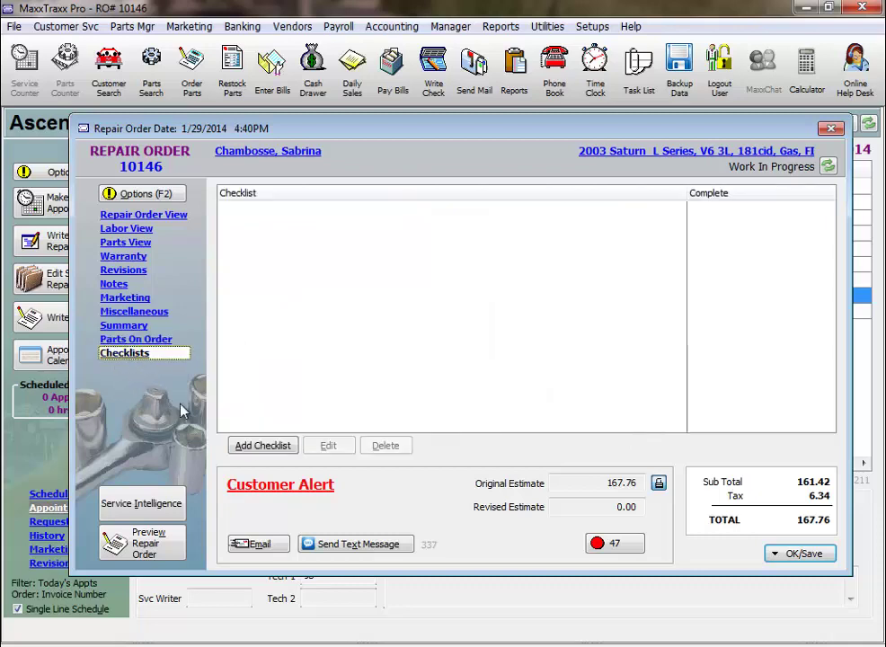
click(265, 448)
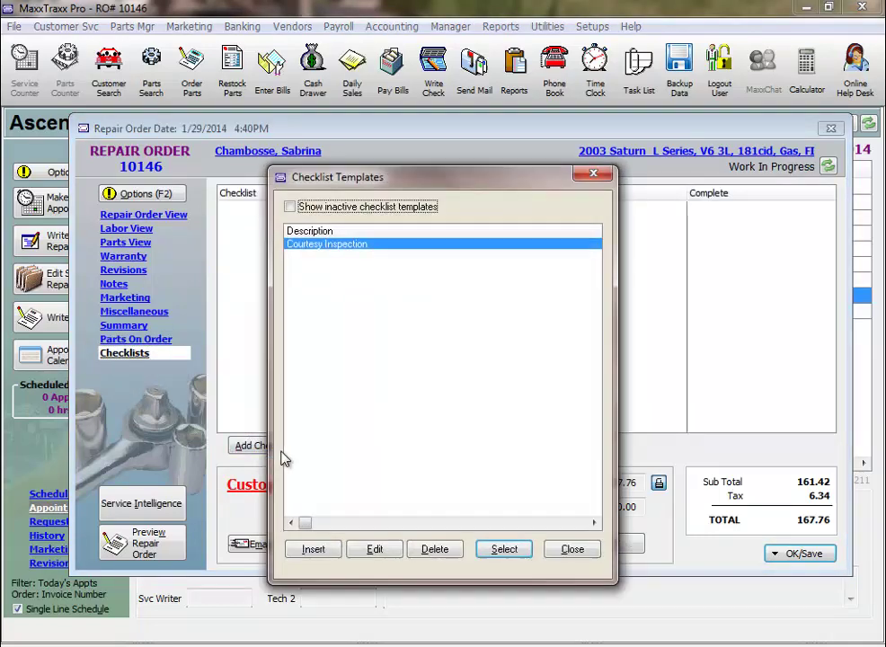
- Start a Courtesy Inspection passing Warning Lights, Horn, Wipers, Washers, Parking Brake and Lights
click(507, 550)
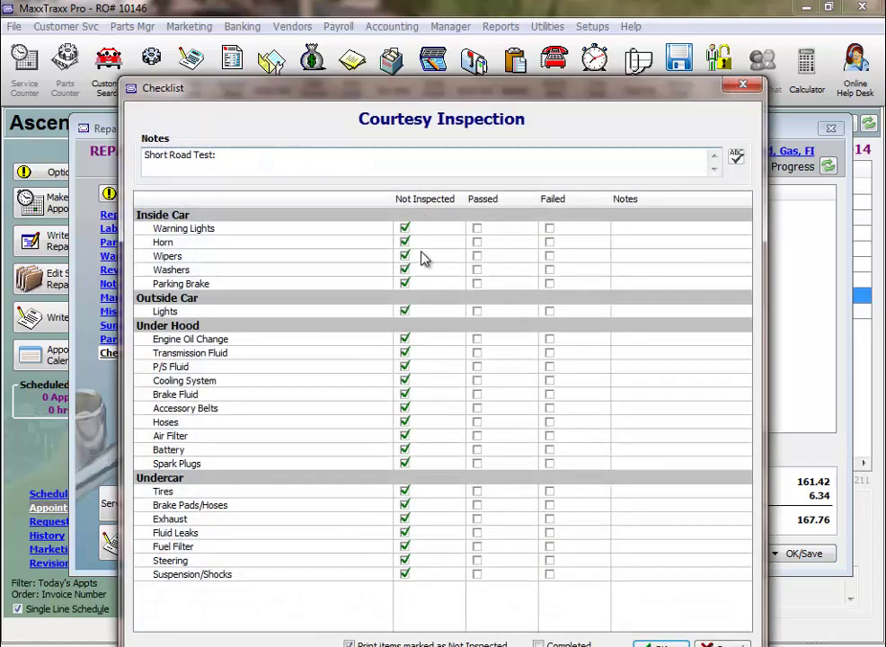
click(477, 229)
click(478, 243)
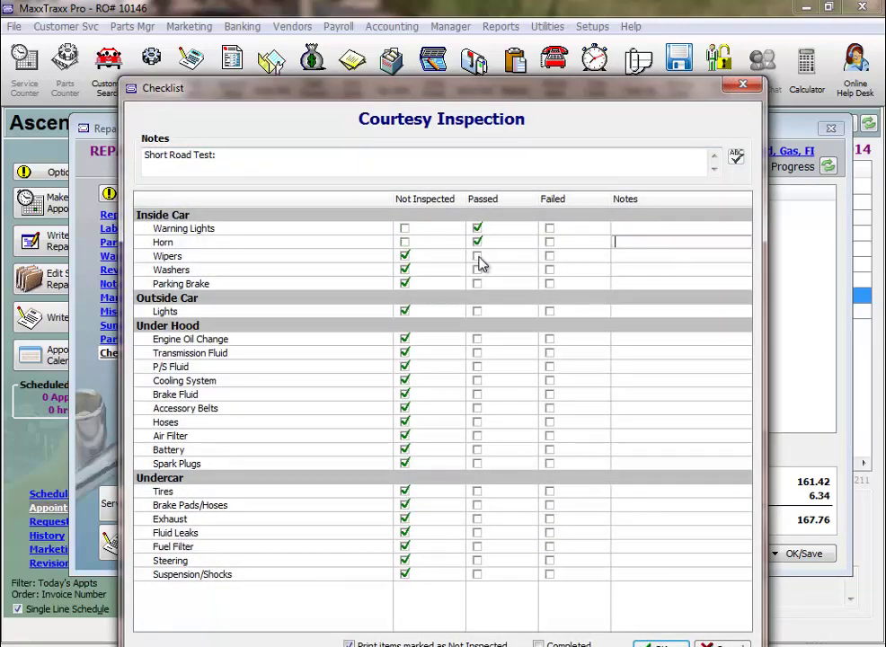
click(477, 256)
click(477, 270)
click(478, 284)
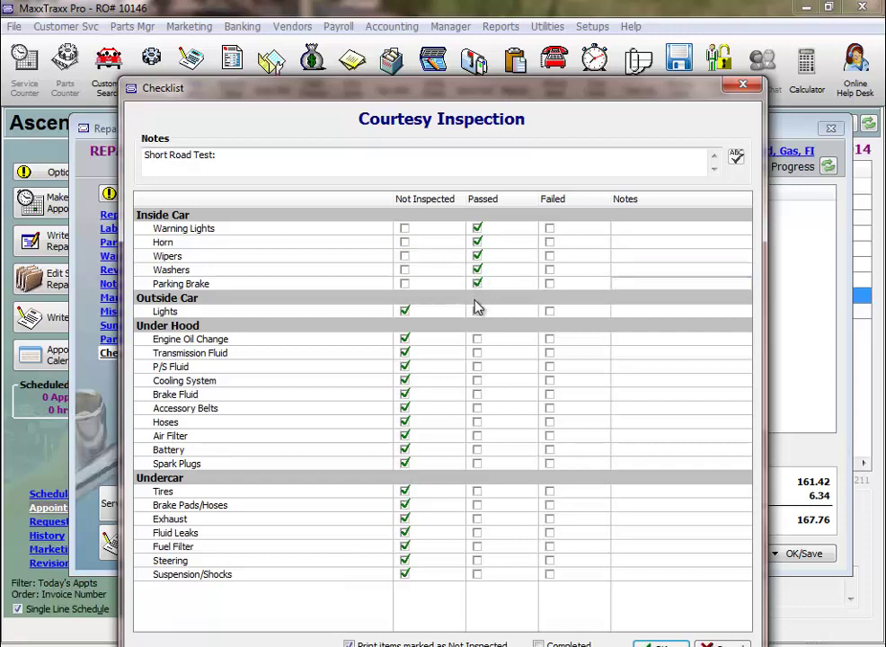
click(478, 311)
- Fail Engine Oil Change, pass Transmission Fluid, P/S Fluid and Cooling System, then finish
click(550, 339)
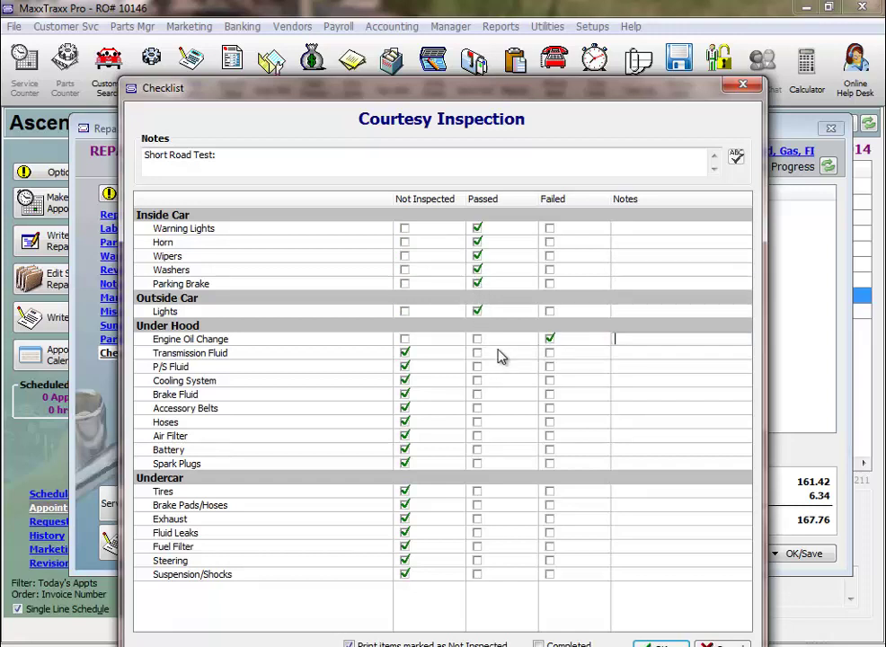
click(477, 352)
click(477, 366)
click(477, 380)
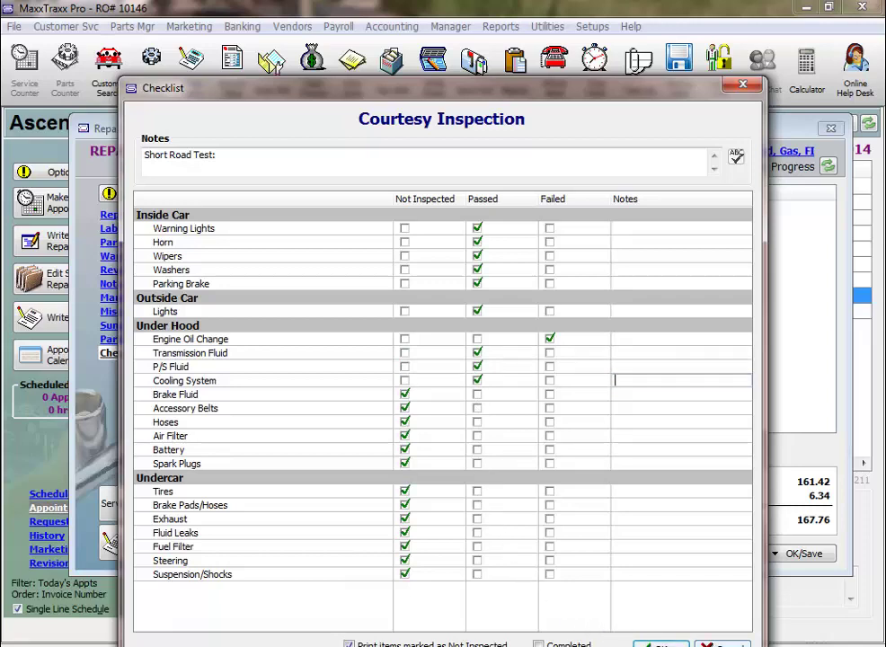
click(661, 645)
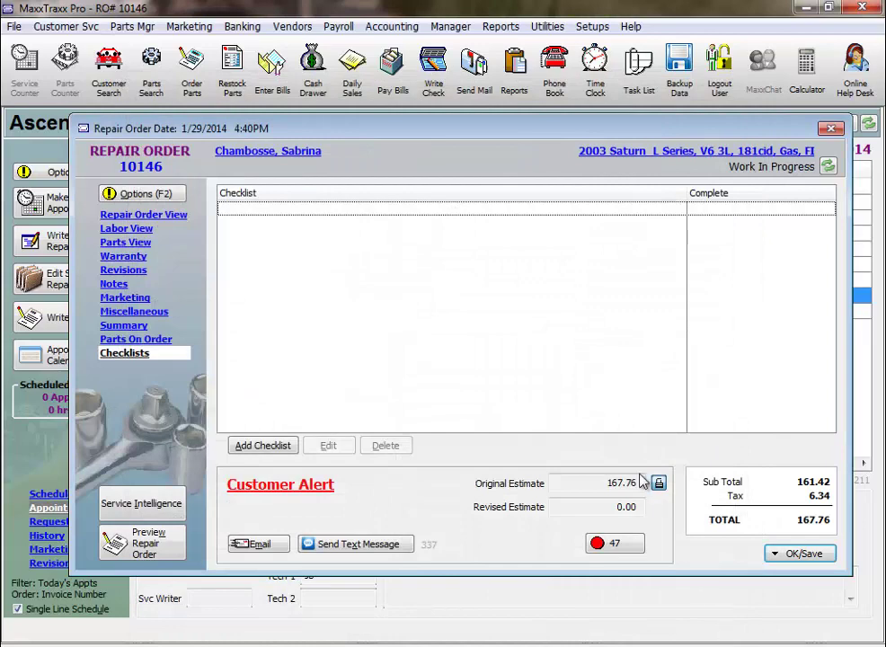
click(131, 198)
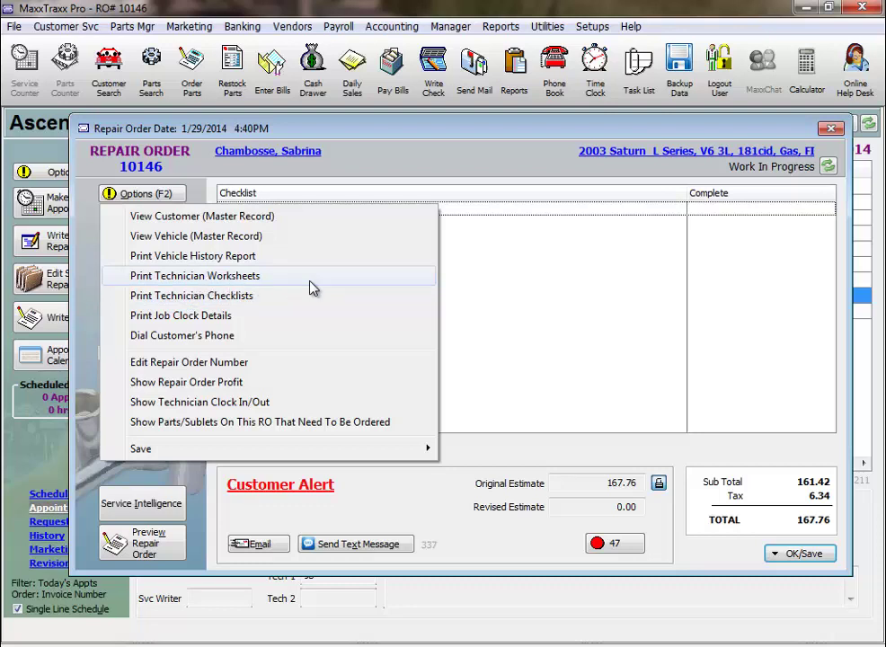
click(382, 278)
click(807, 555)
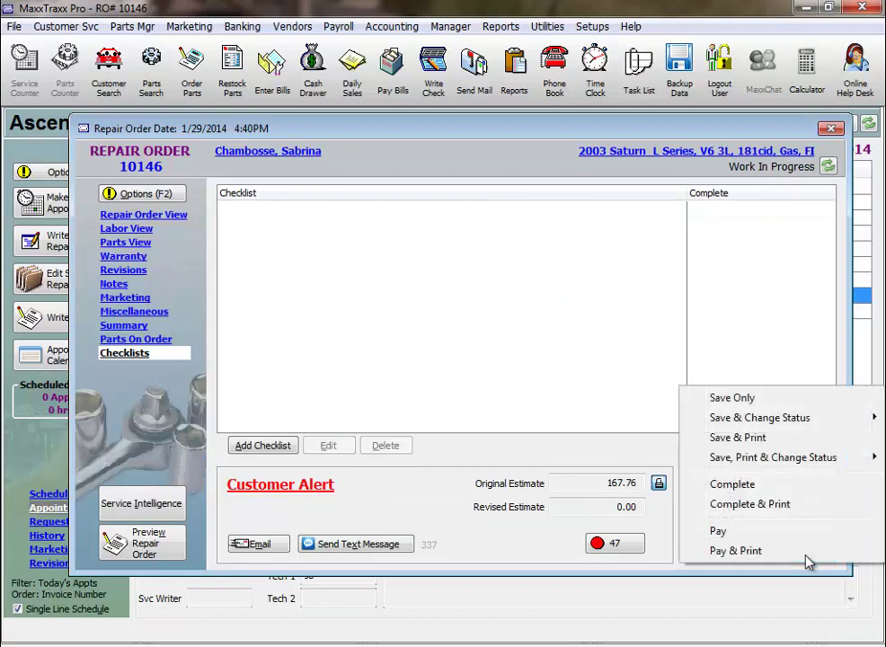
click(279, 257)
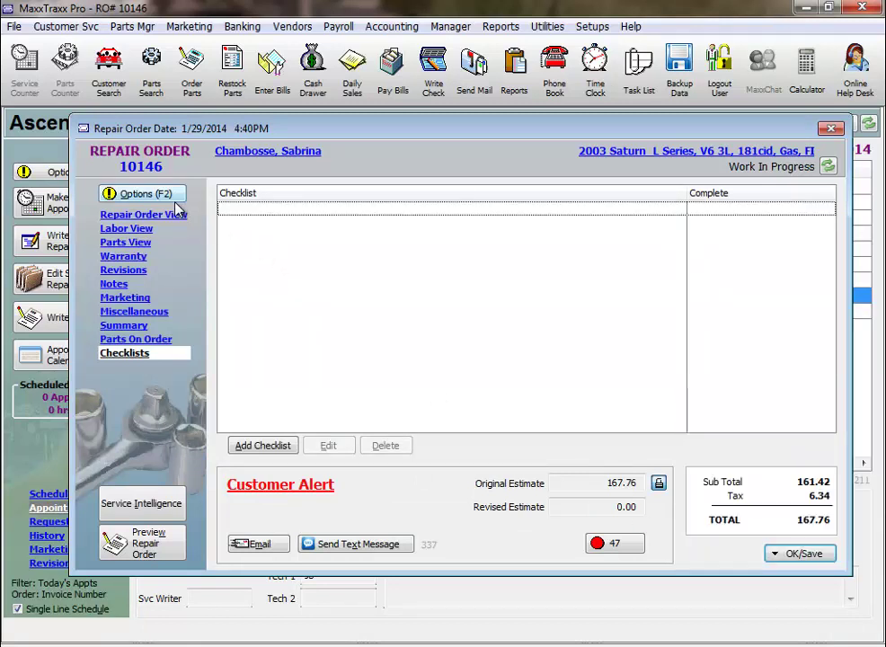
- Return to the Repair Order View and select the Fuel Filter - NR job
click(169, 216)
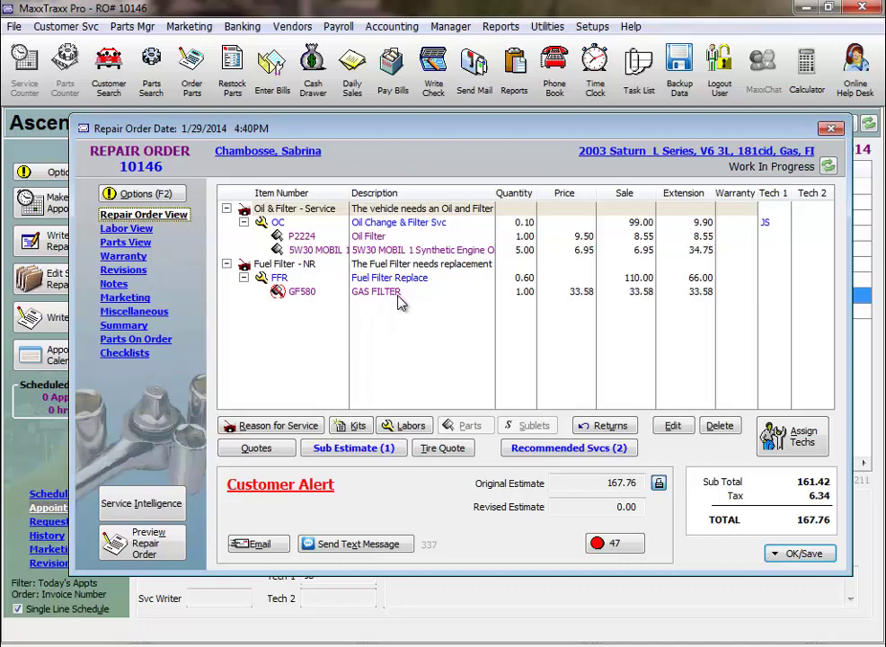
click(408, 268)
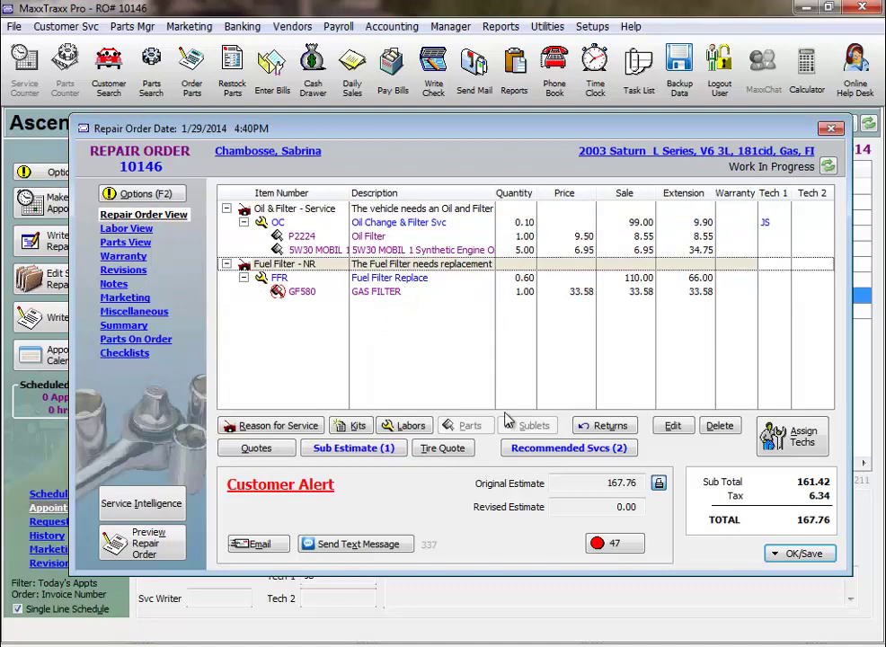
- Add a Brake Service - Front recommendation due in 0 days as a new order line
click(585, 449)
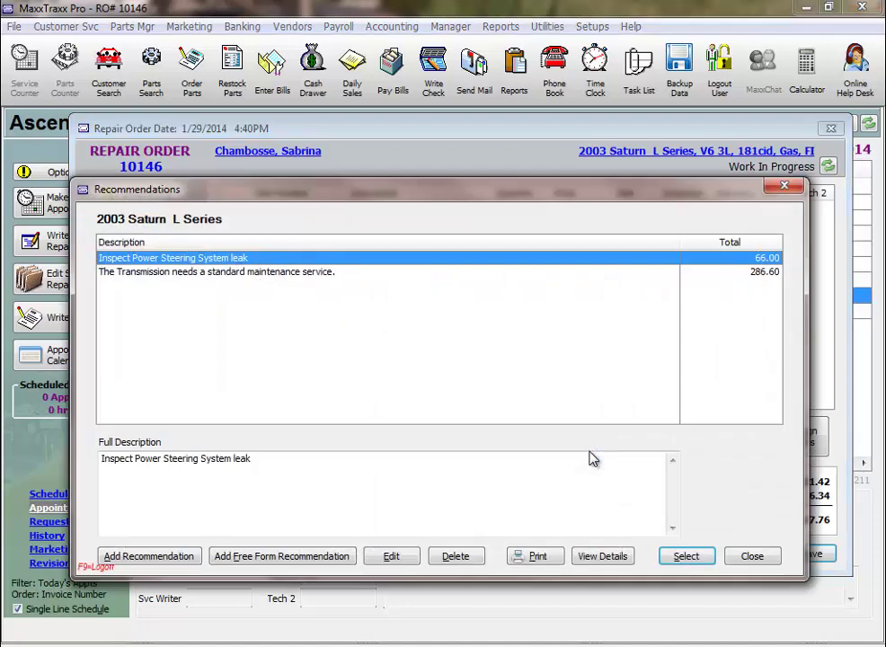
click(171, 559)
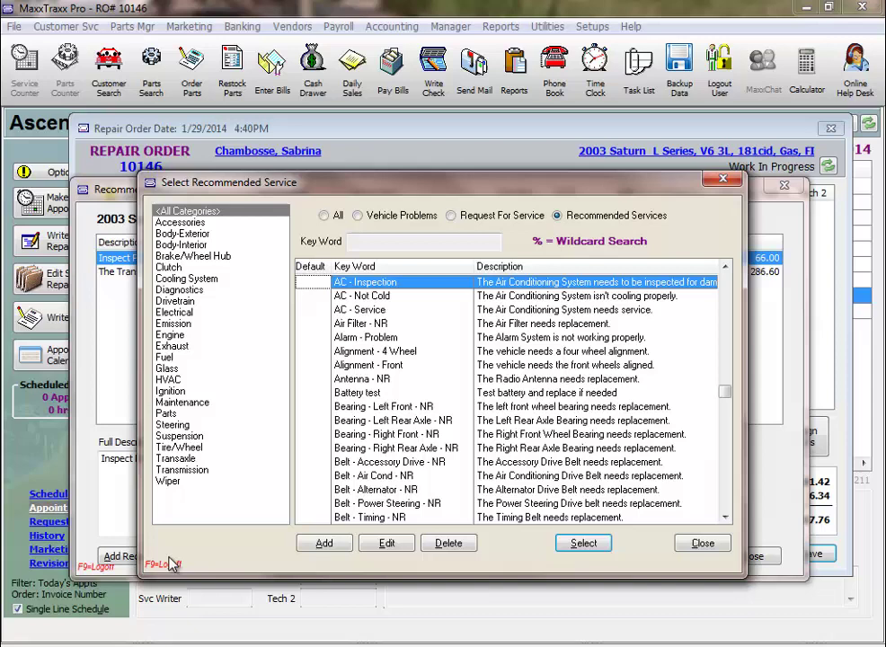
text(b)
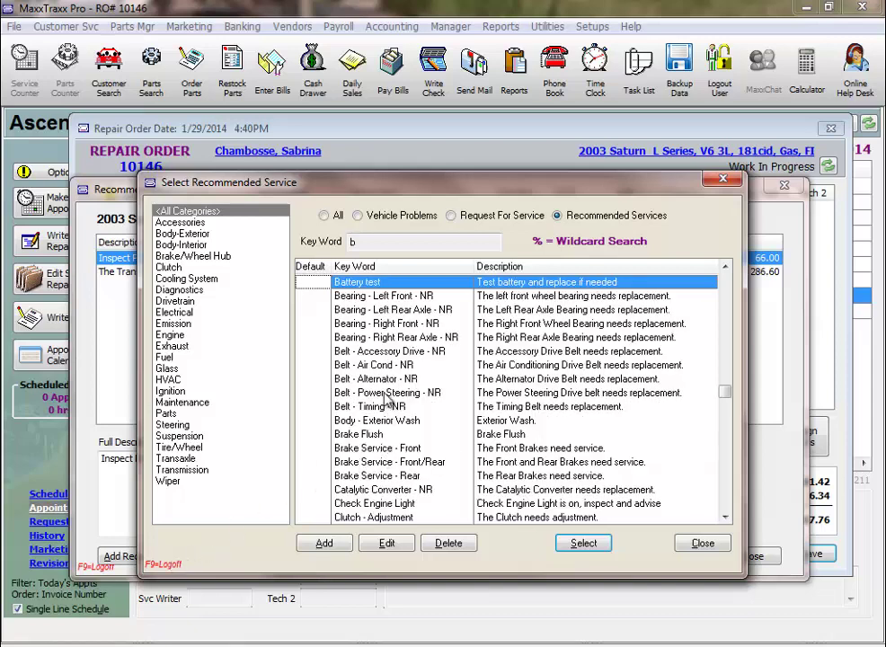
click(384, 448)
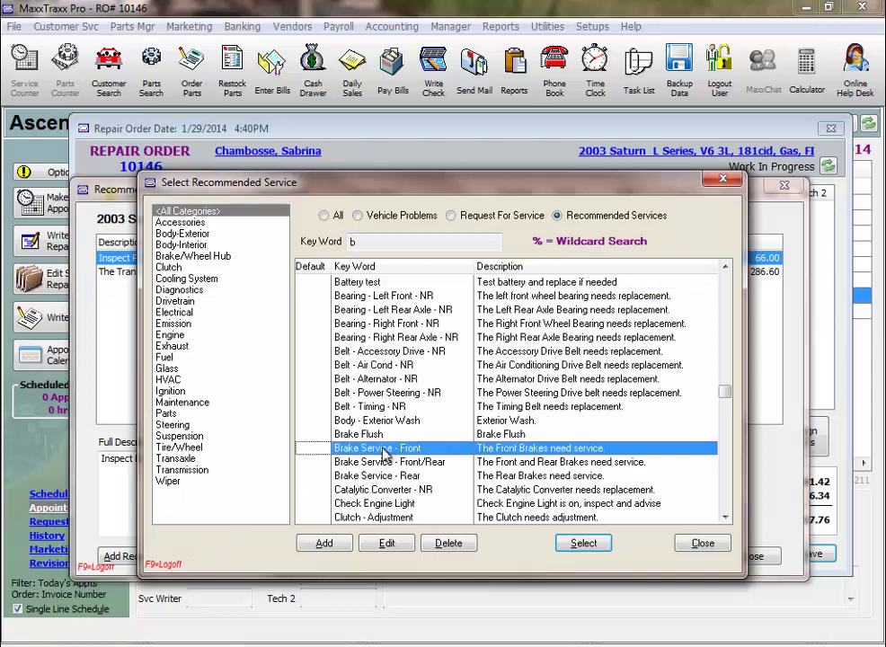
double_click(383, 450)
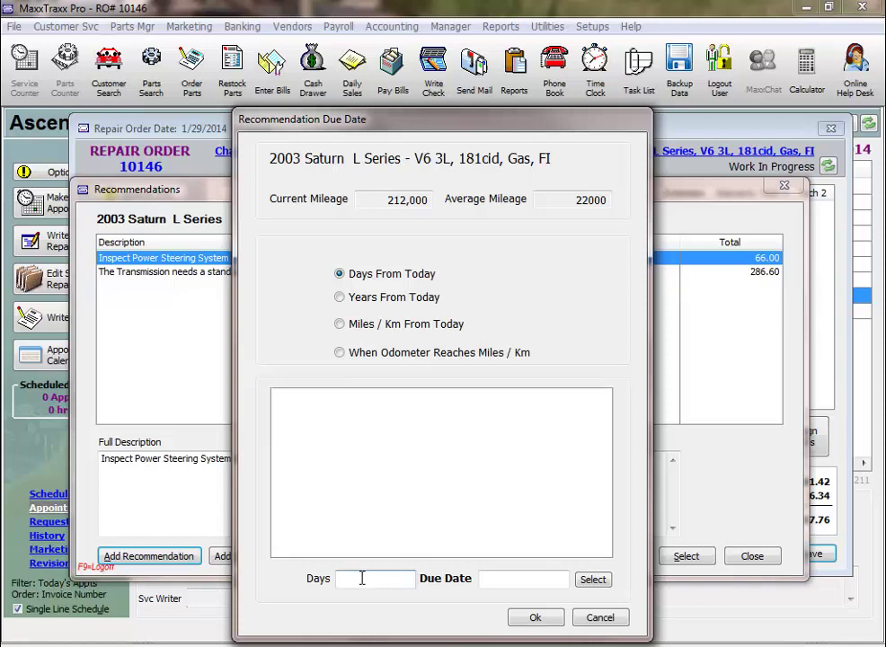
text(0)
click(535, 619)
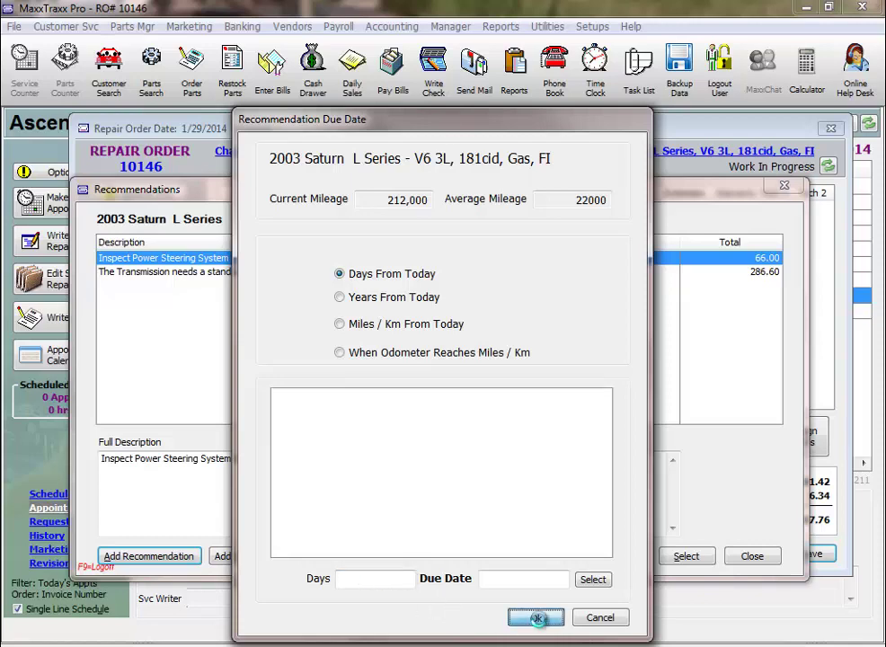
click(686, 556)
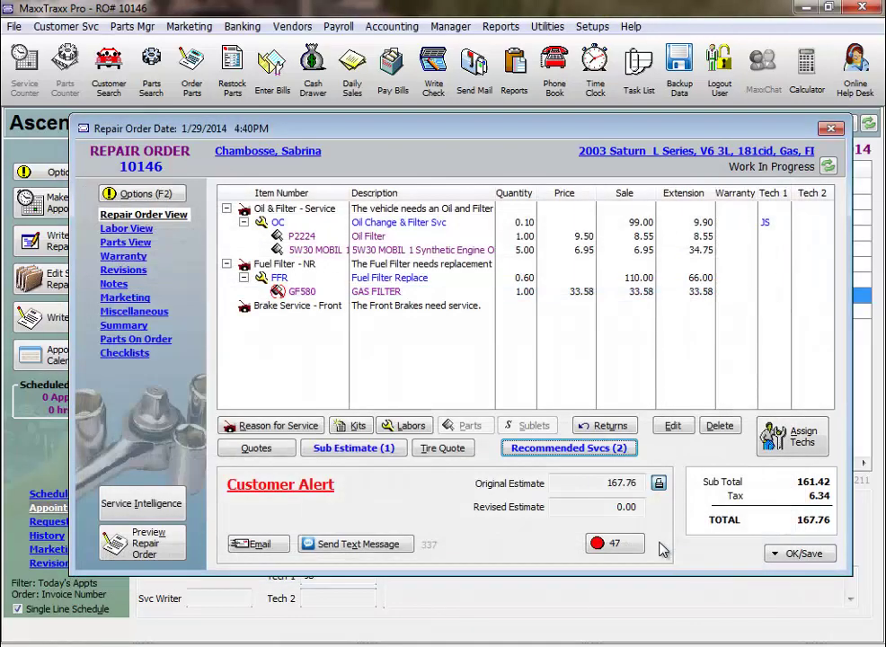
- Add a Cooling System - Service recommendation due in 0 days to the repair order
click(387, 311)
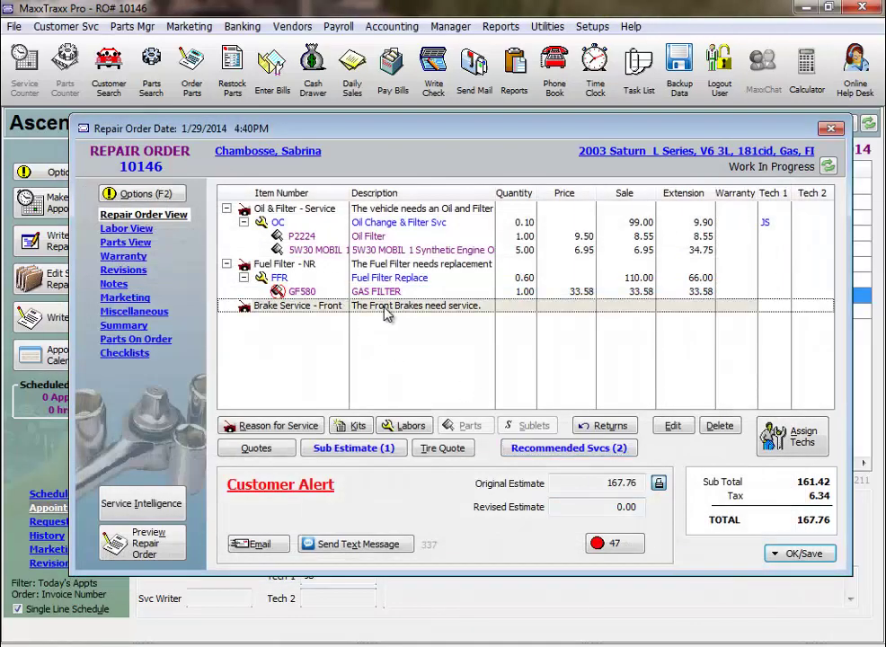
click(566, 449)
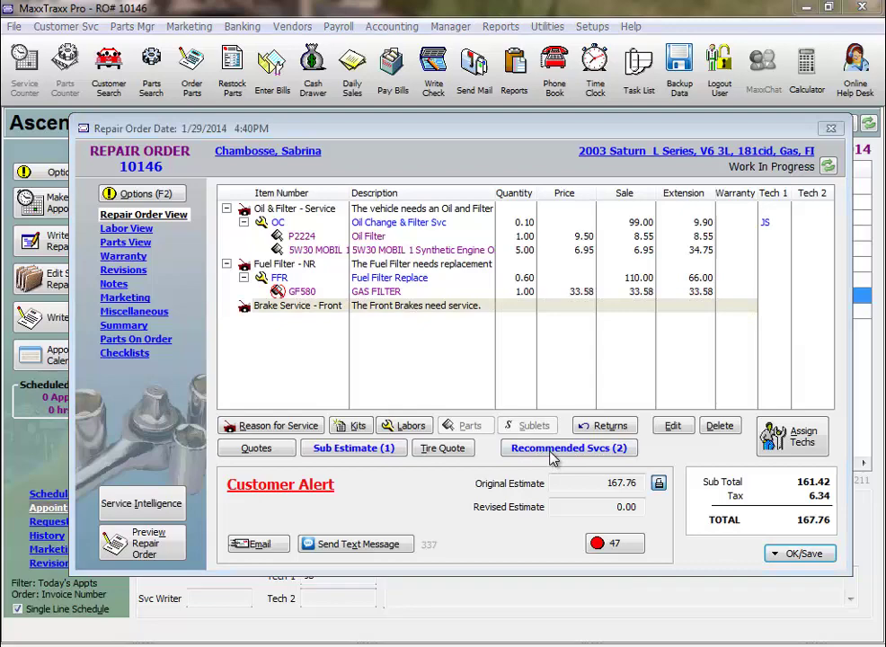
click(173, 563)
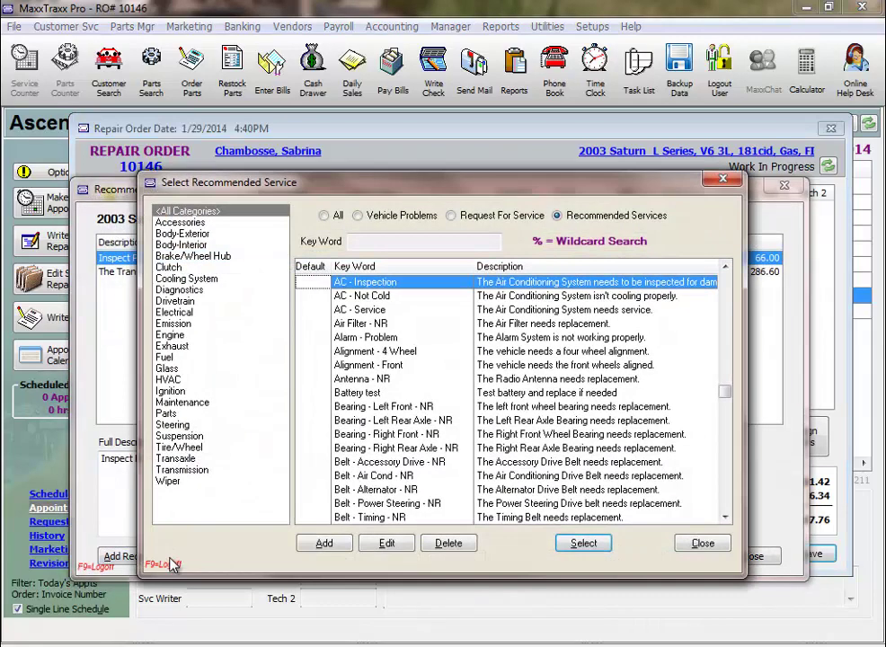
text(c)
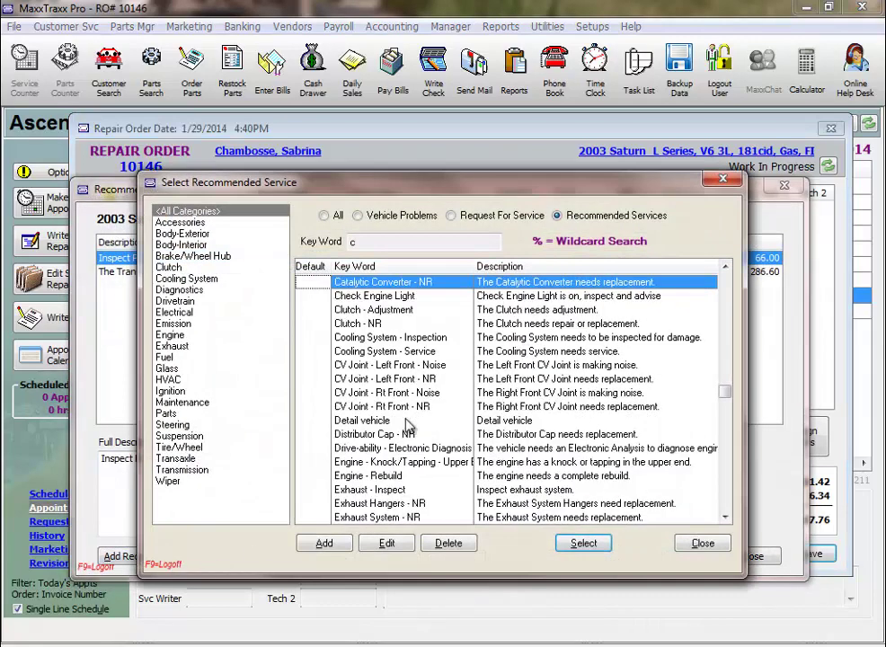
click(421, 356)
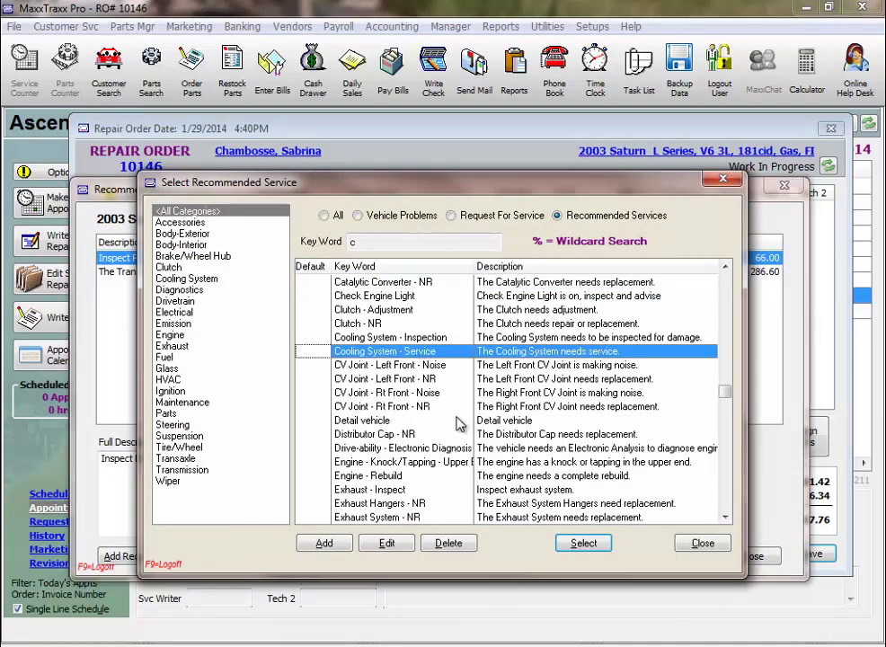
click(580, 549)
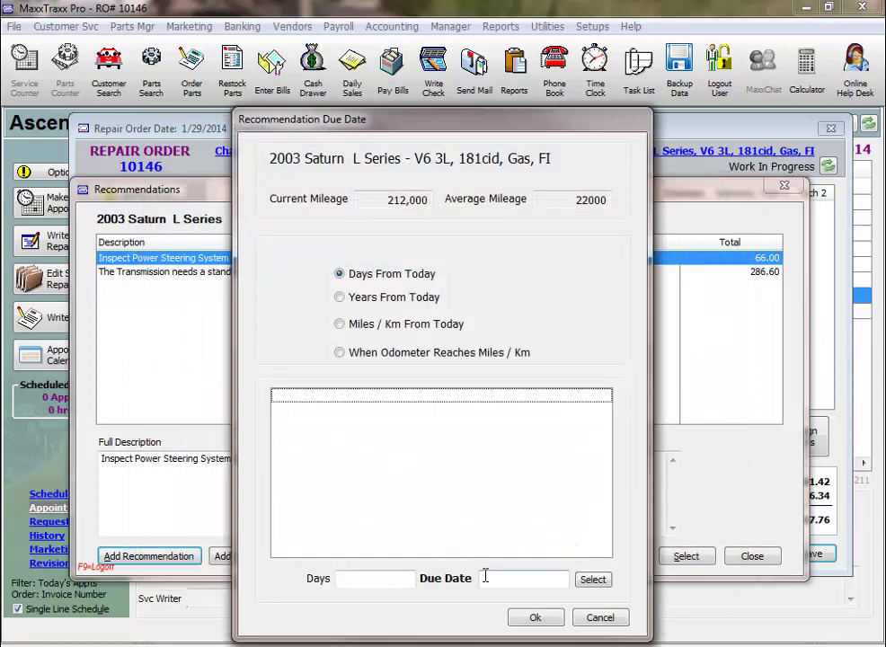
click(379, 583)
text(0)
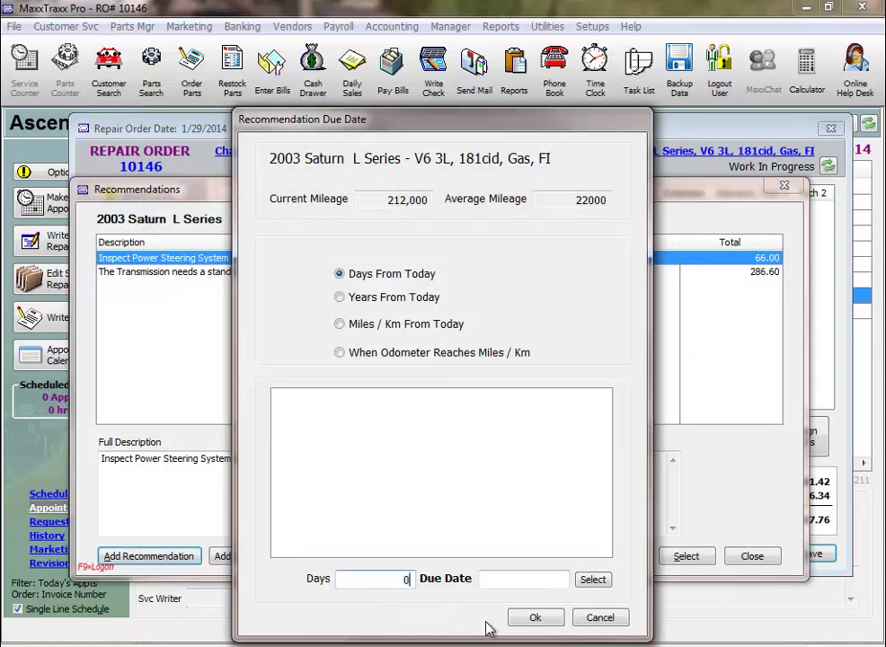
click(536, 618)
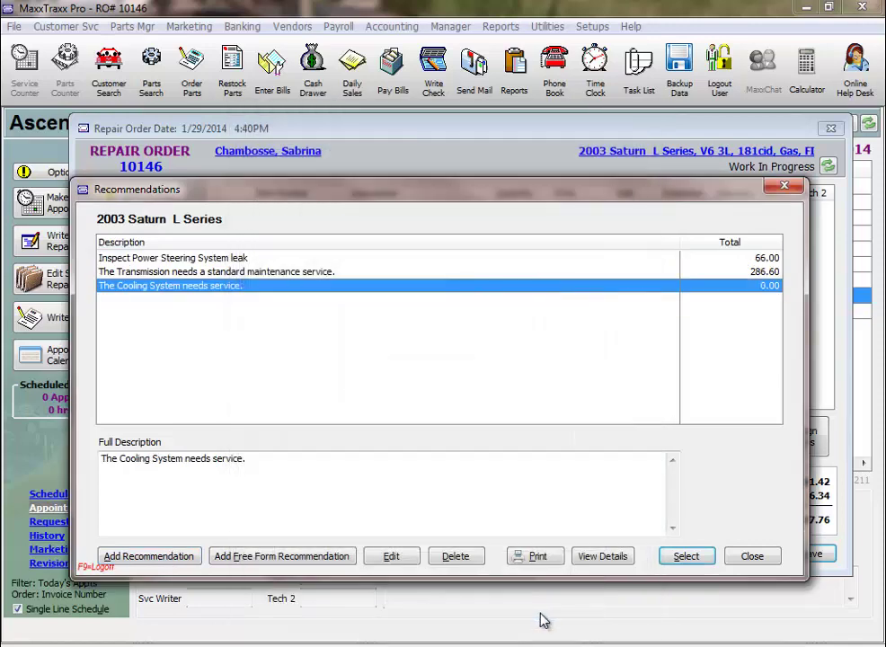
click(686, 556)
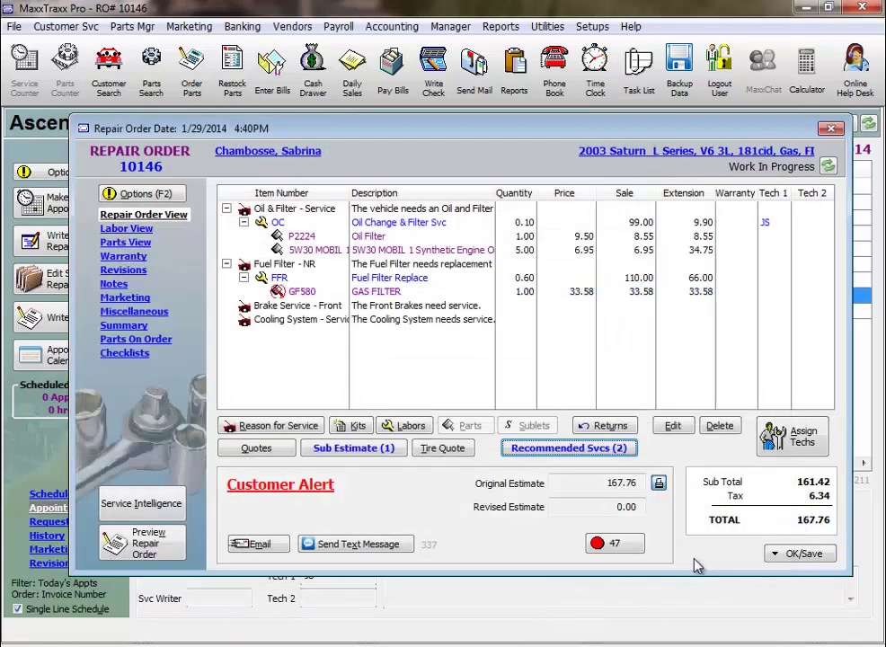
click(423, 323)
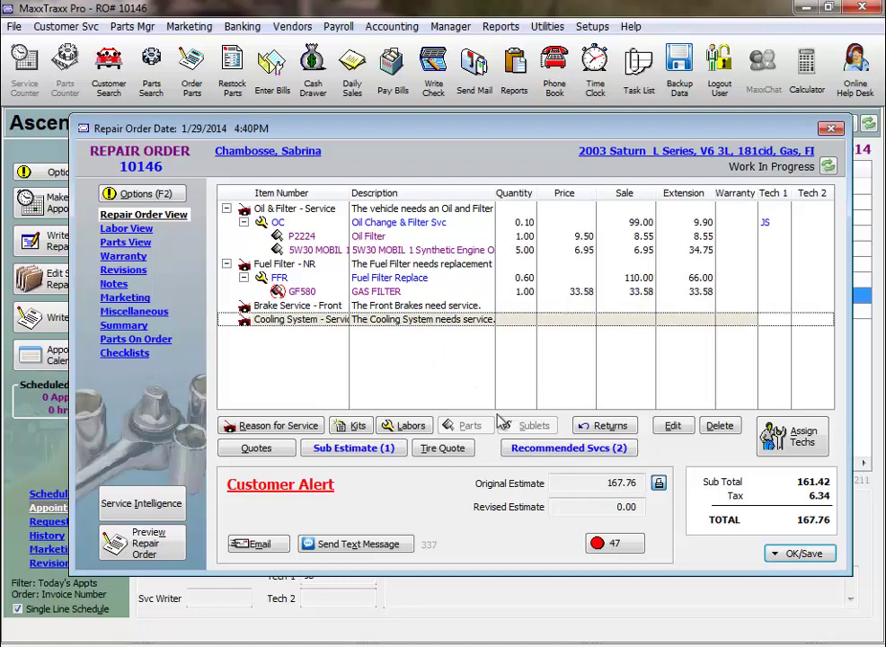
- Add a Timing Belt recommendation due 10000 miles from today
click(552, 452)
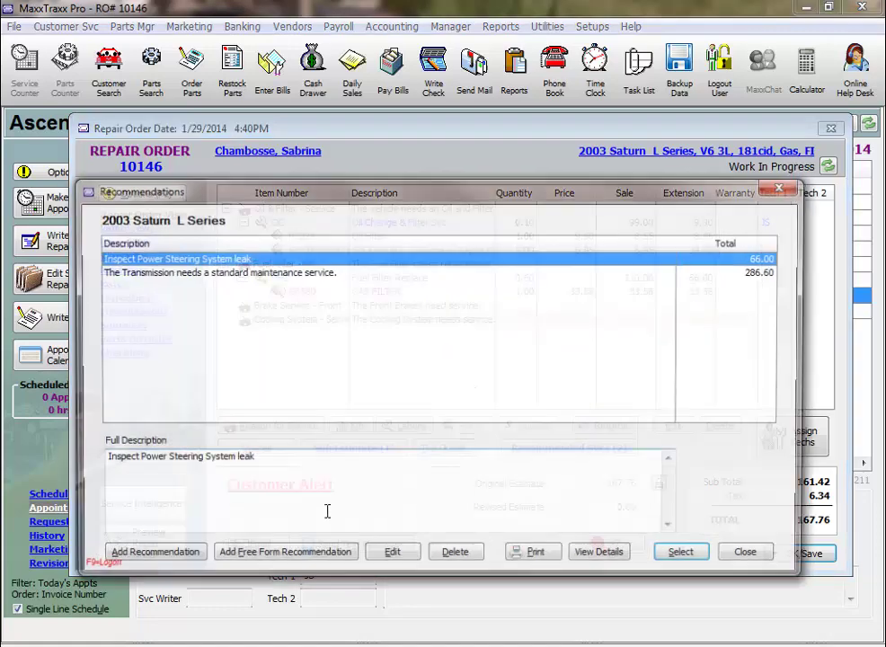
click(142, 559)
text(t)
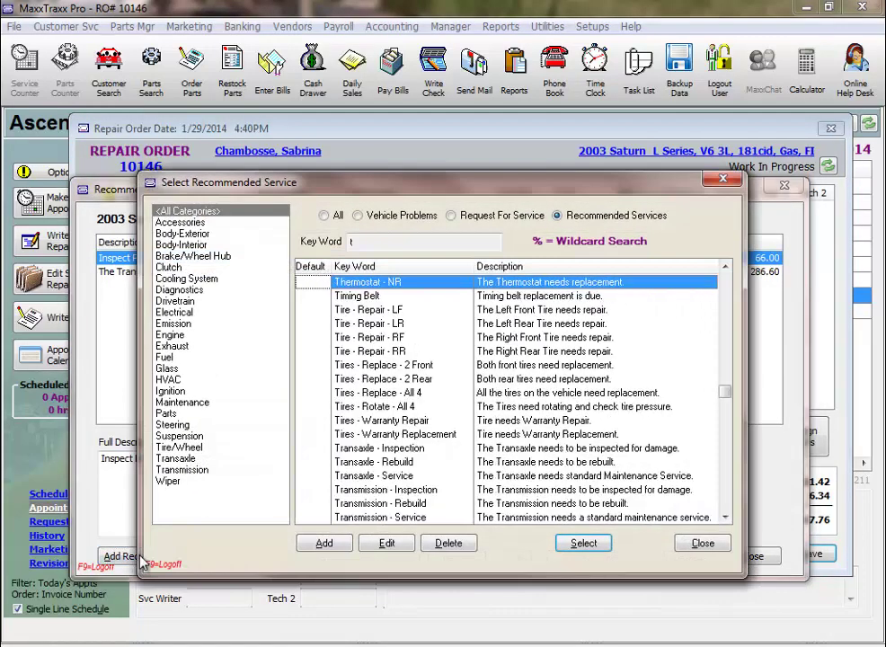
click(355, 297)
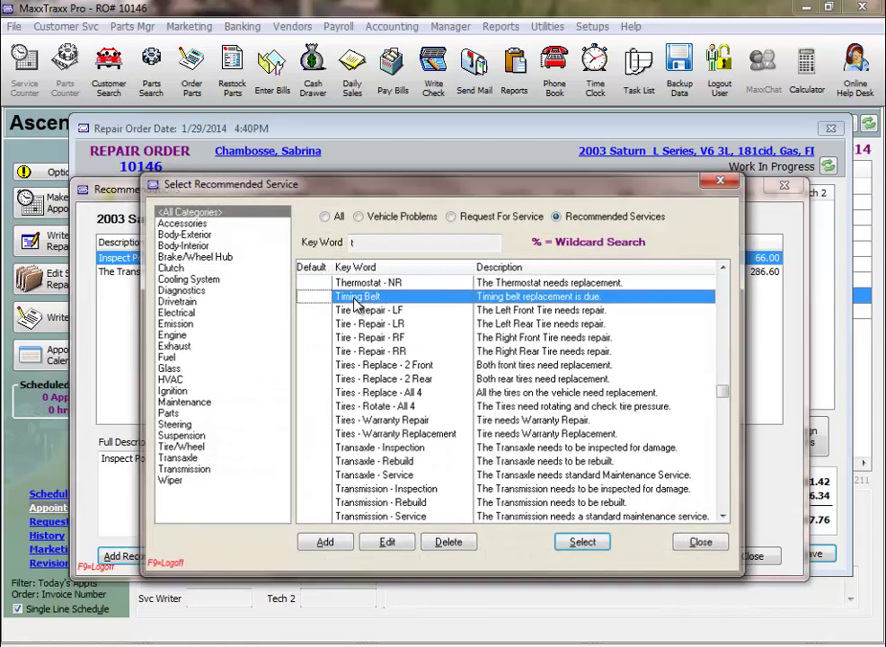
double_click(359, 306)
click(381, 325)
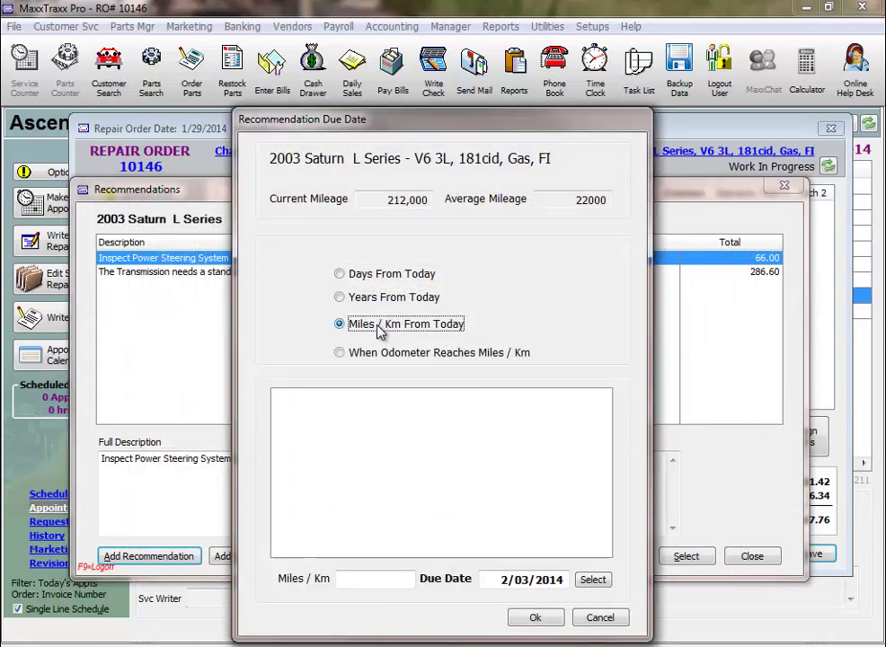
click(380, 582)
text(1)
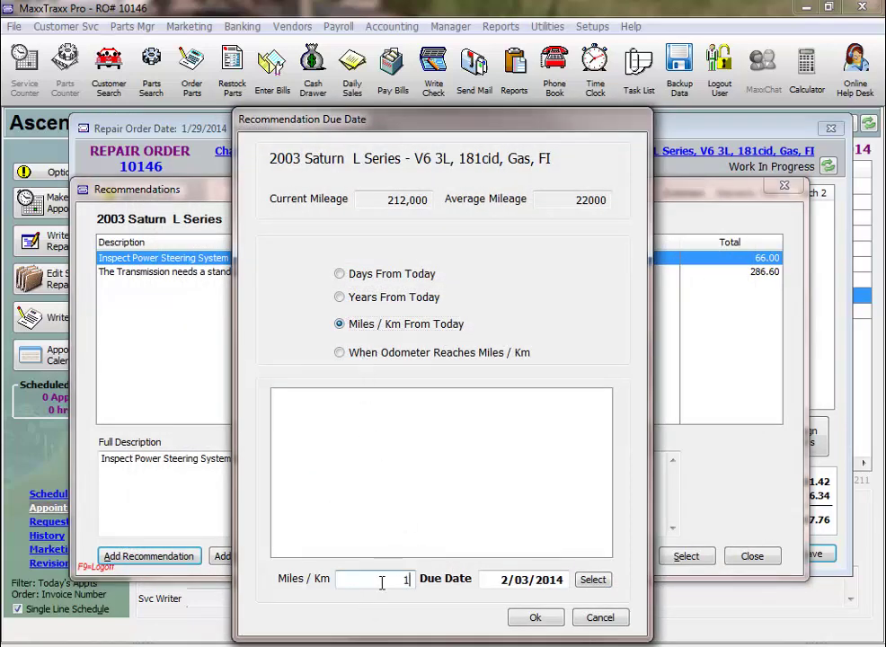
text(0000)
click(536, 619)
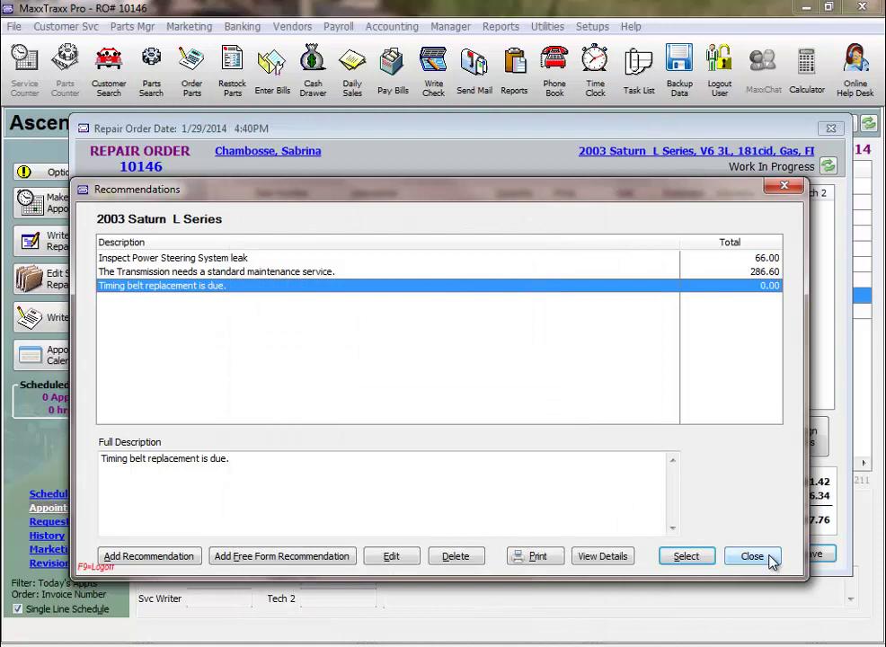
- Reopen the recommendations list to check the timing belt recommendation's full description
click(752, 557)
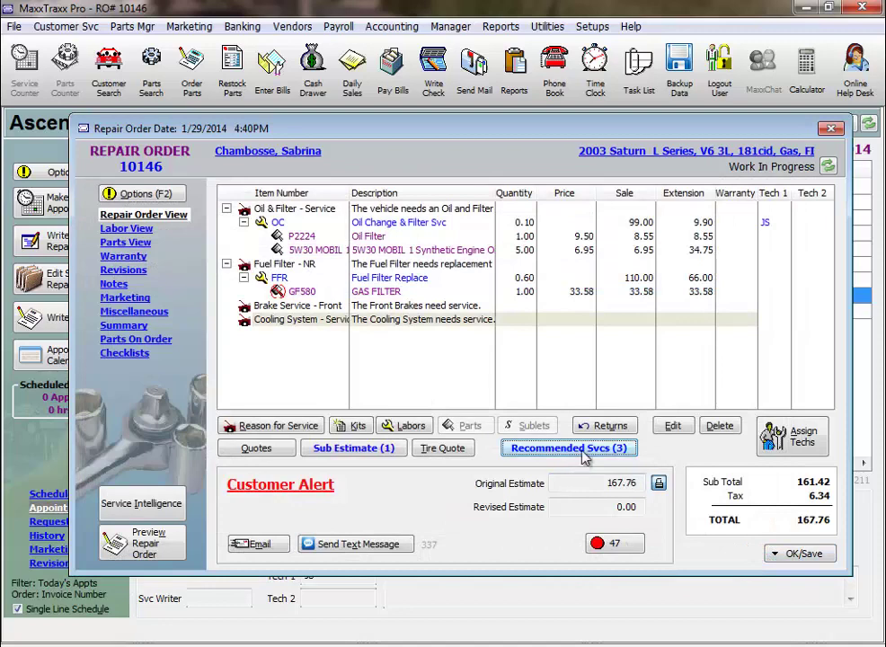
click(569, 447)
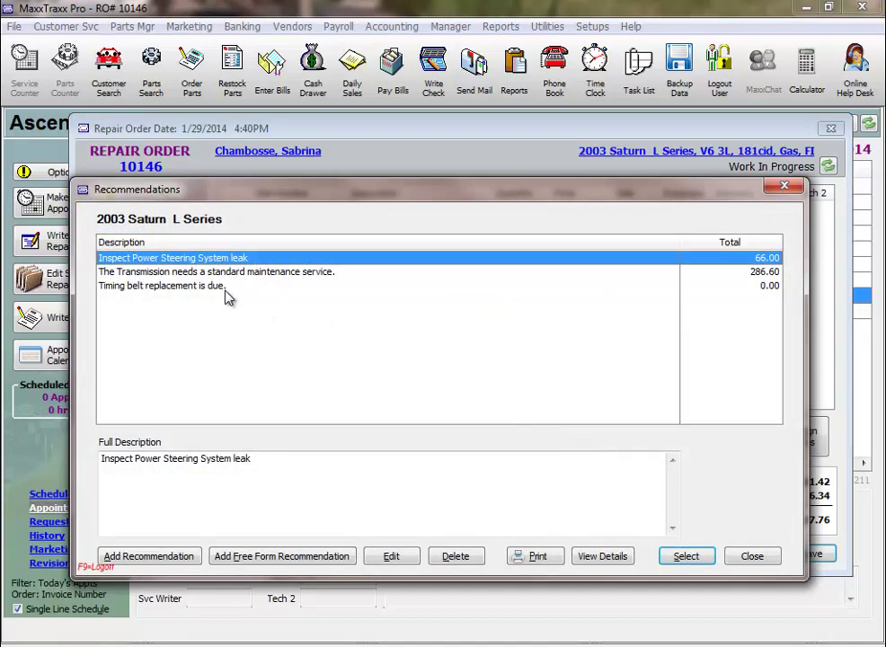
click(226, 288)
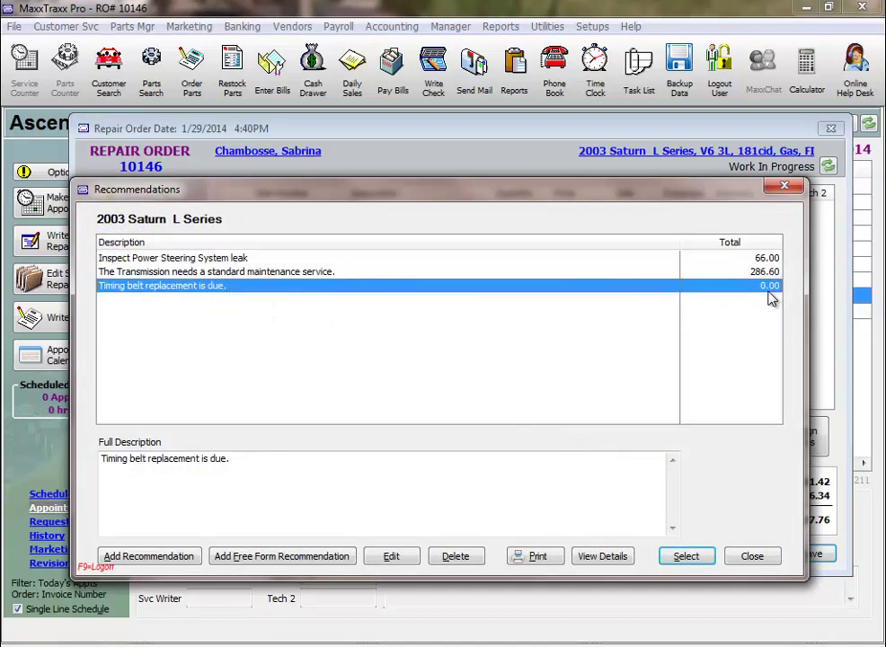
click(753, 556)
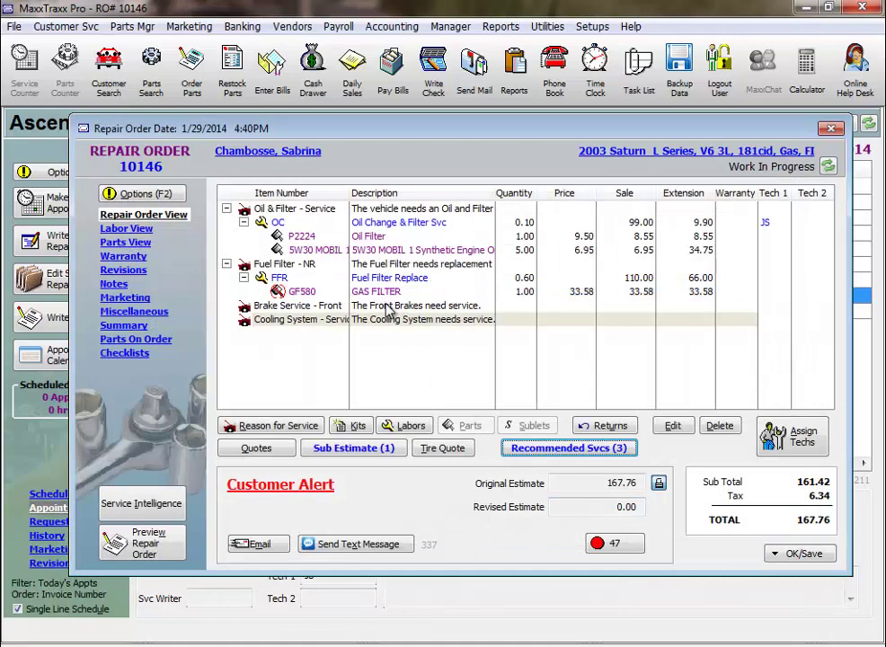
click(388, 308)
click(395, 326)
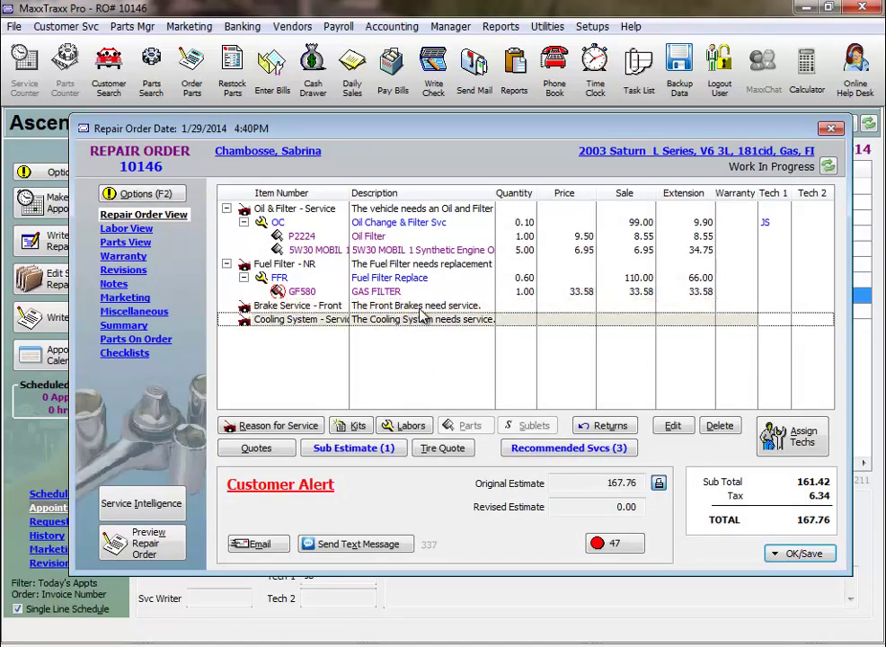
click(426, 307)
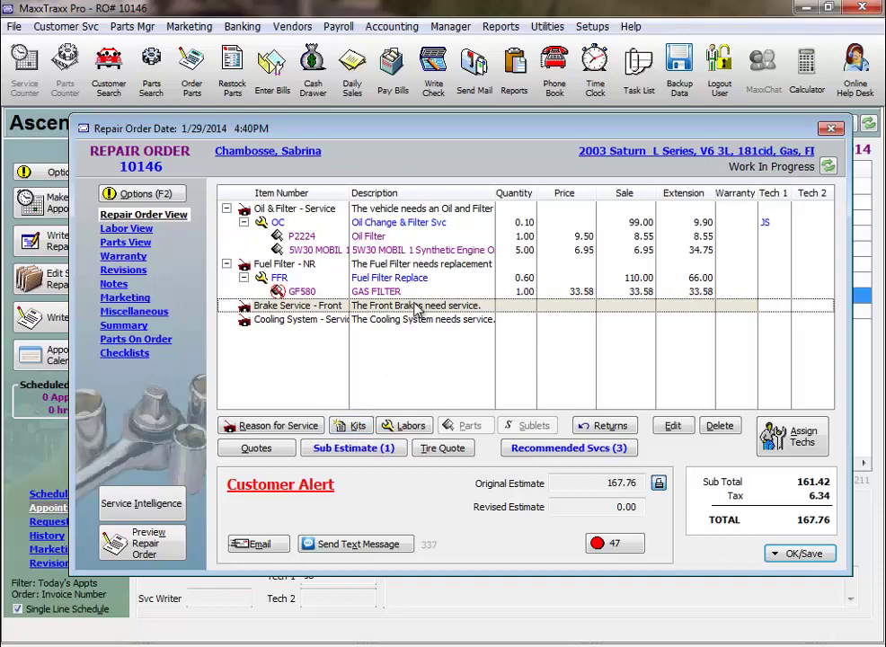
- Add the generic Brakes - Front kit (Front Pad R&R labor, pads, rotors, hardware) to the brake job
click(358, 427)
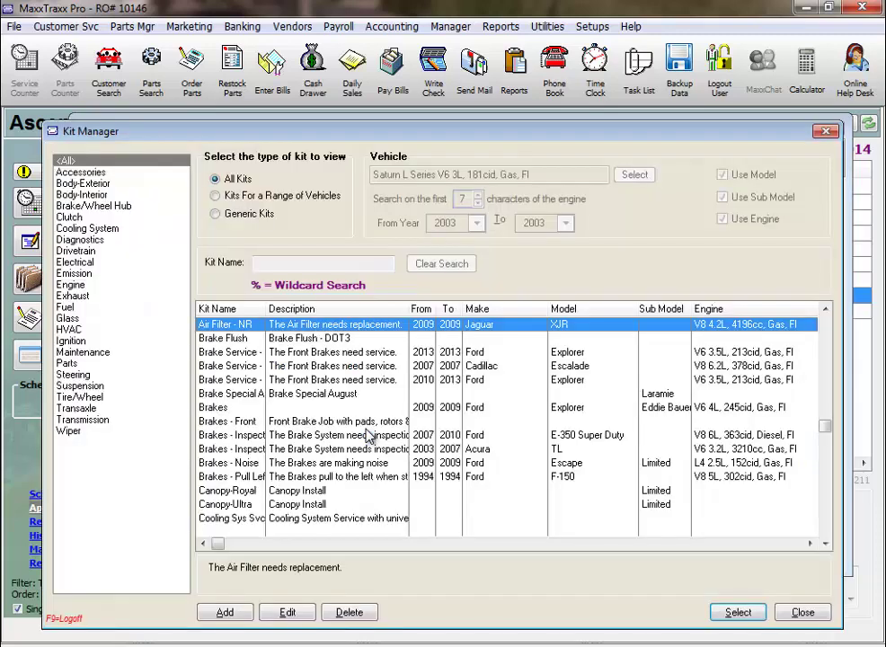
click(216, 196)
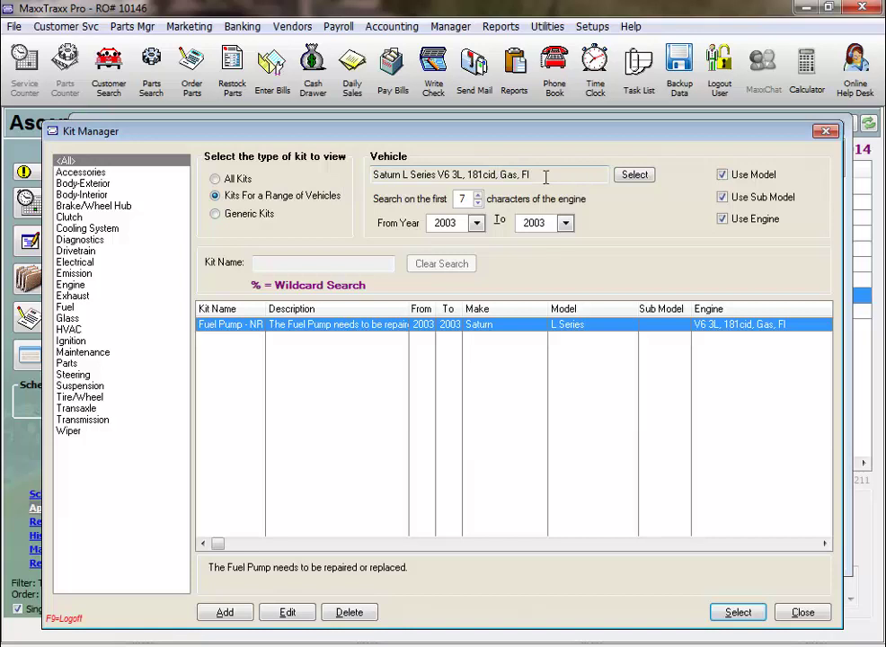
drag(548, 175, 369, 173)
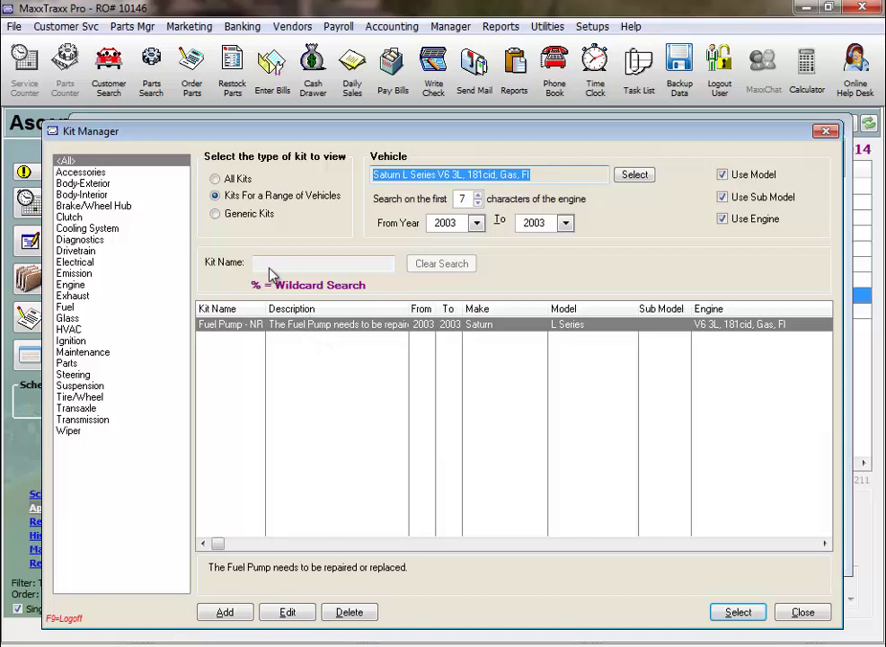
click(215, 214)
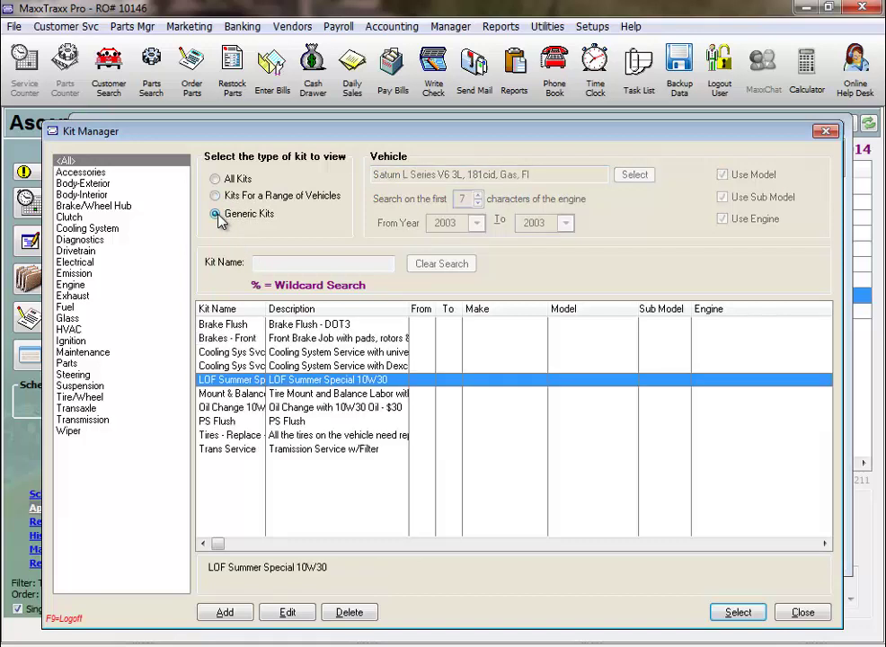
click(277, 340)
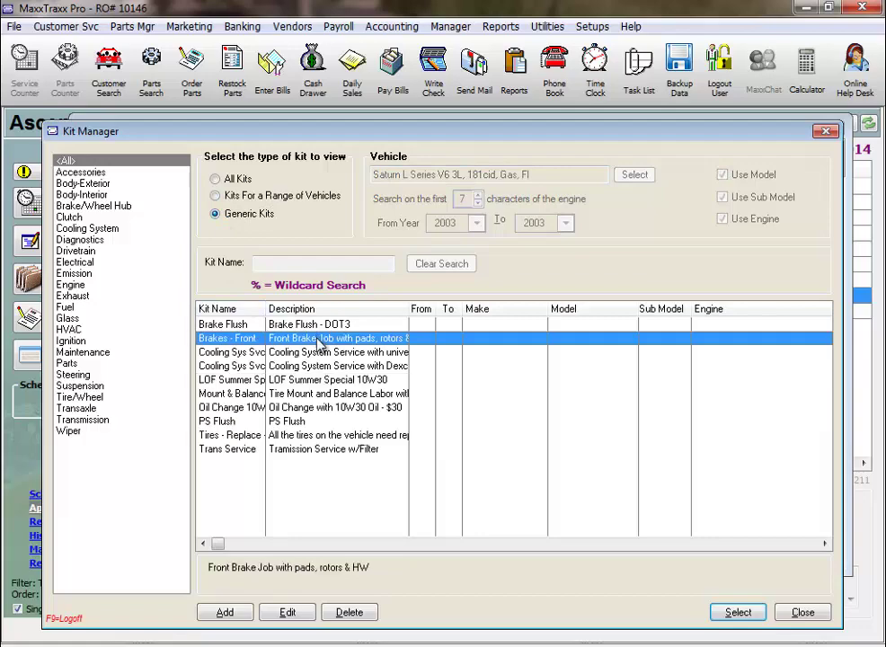
click(743, 617)
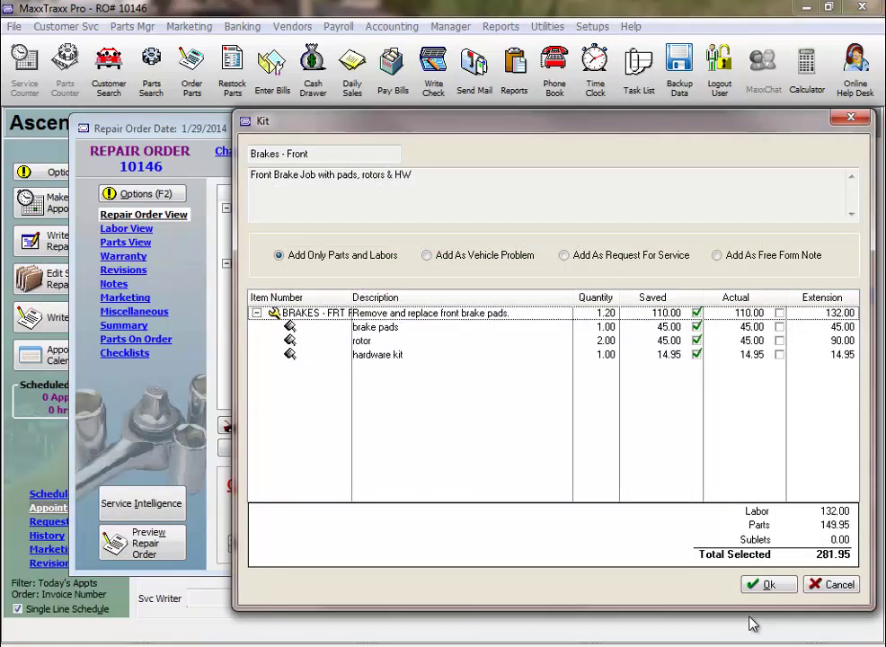
click(770, 585)
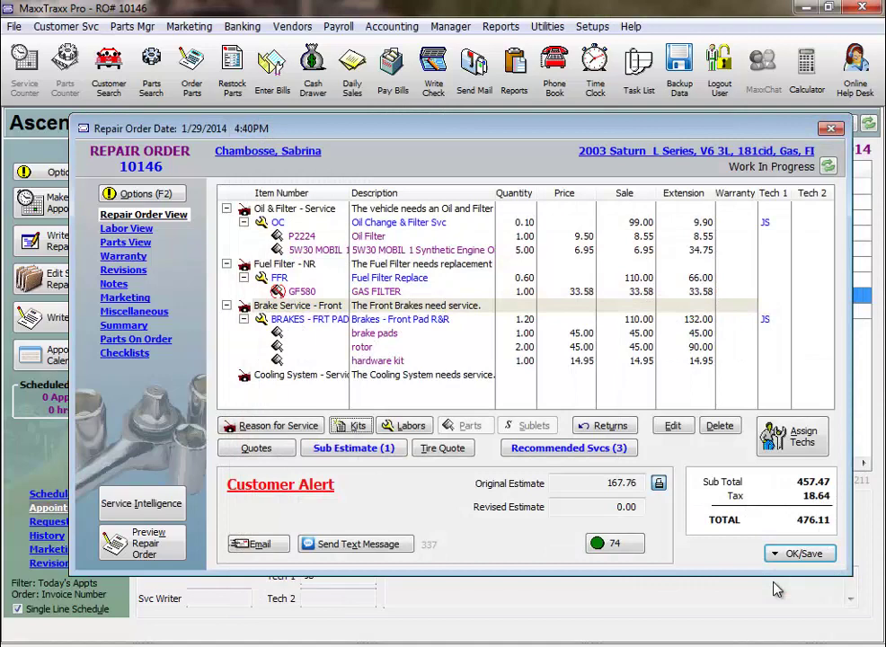
click(297, 333)
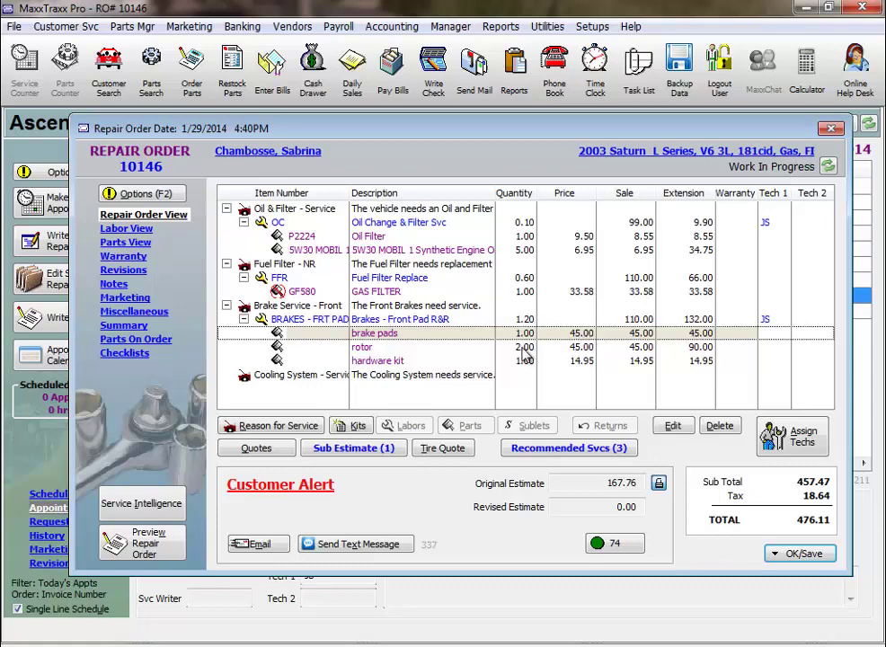
- Add the generic Cooling Sys Svc Dex kit's flush labor and Dexcool coolant to the Cooling System job
click(397, 377)
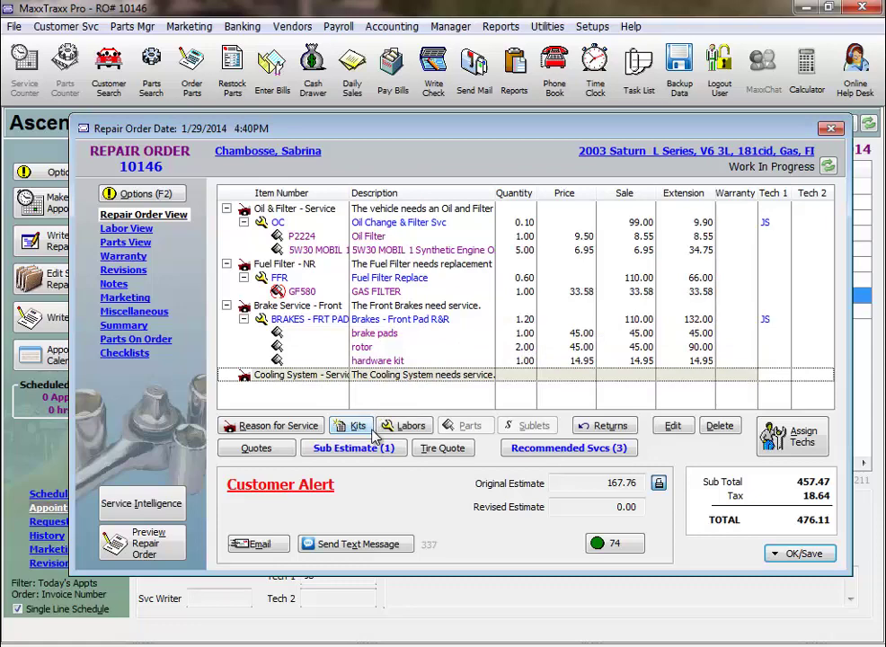
click(374, 434)
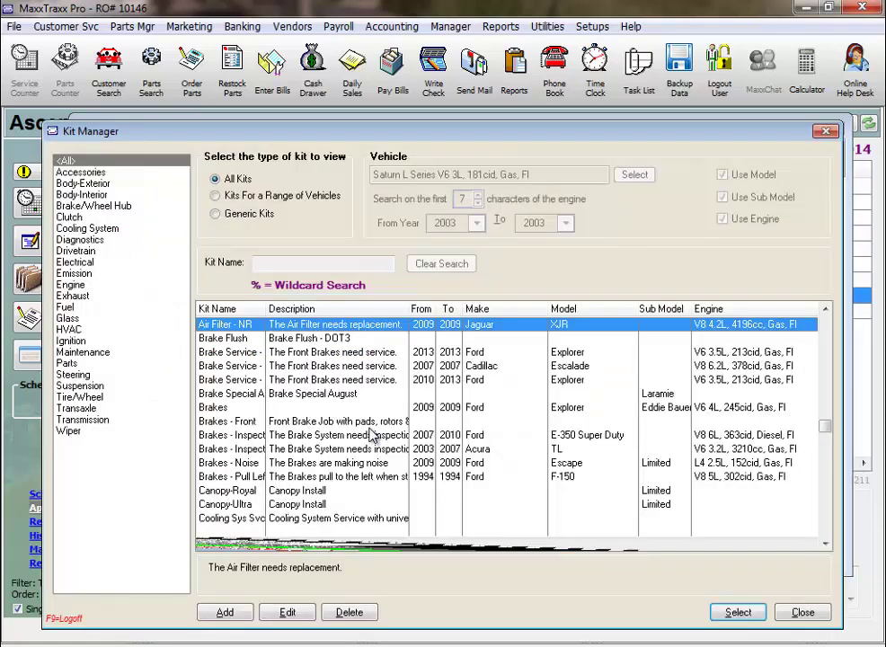
click(217, 220)
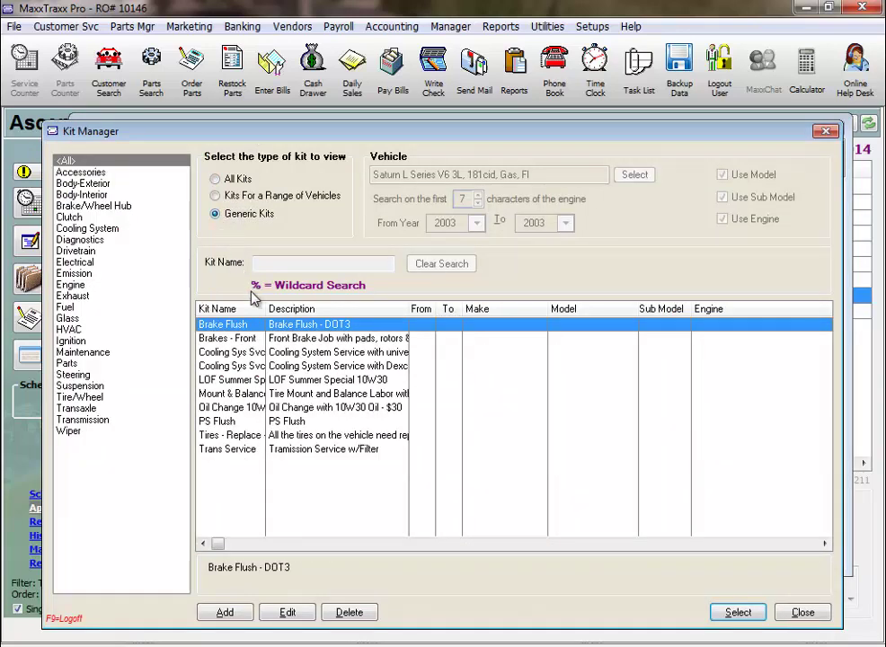
drag(410, 352, 439, 353)
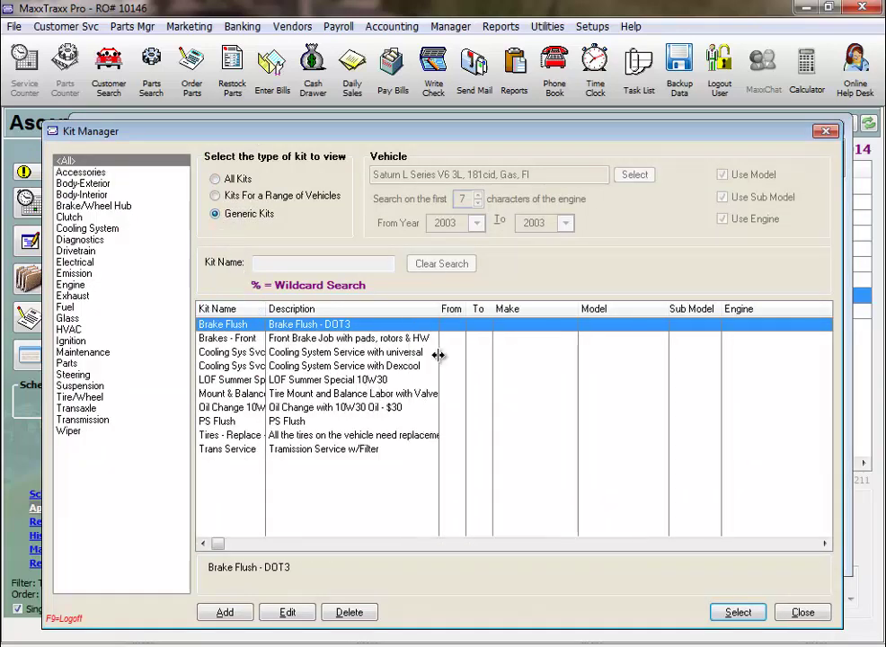
double_click(368, 366)
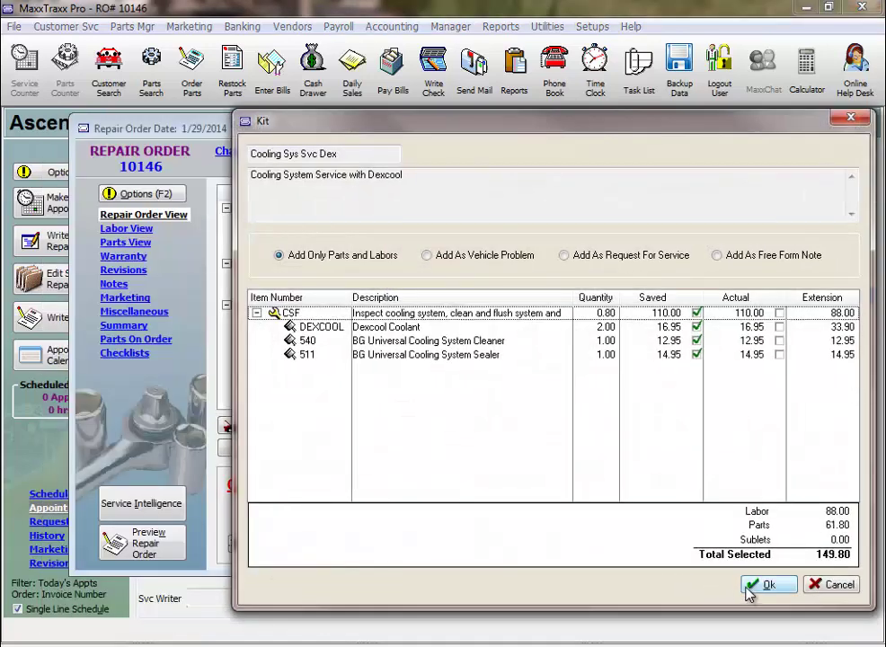
click(751, 592)
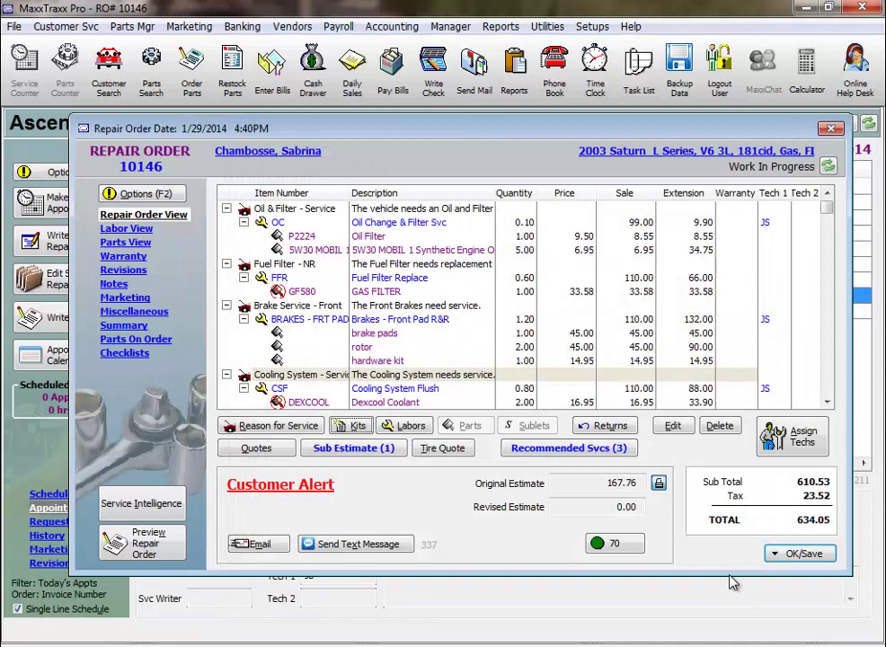
click(377, 335)
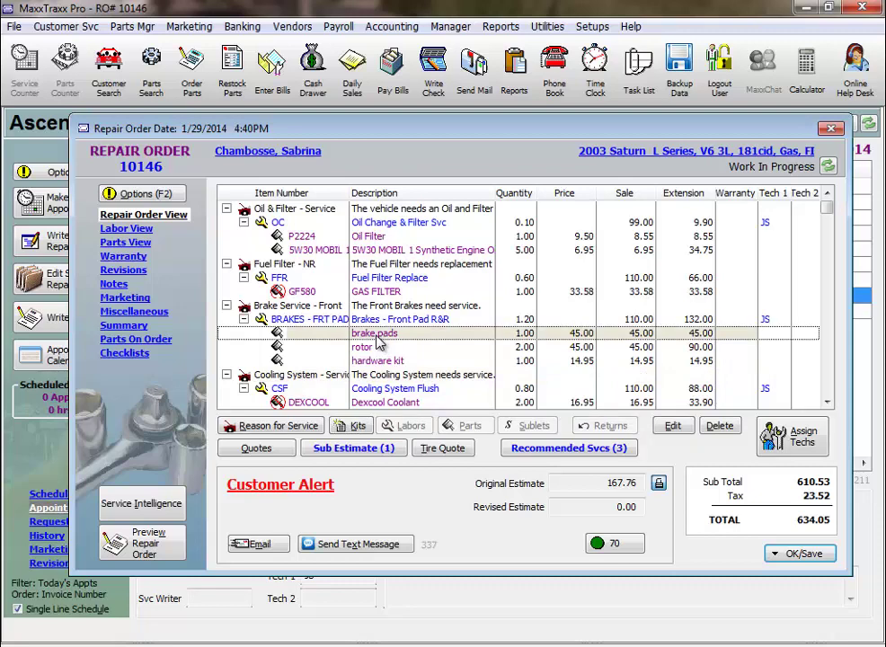
- Replace the brake pads placeholder from Factory Motor Parts, browsing Brake/Wheel Bearing > Front Friction > Pads/Shoes
right_click(405, 335)
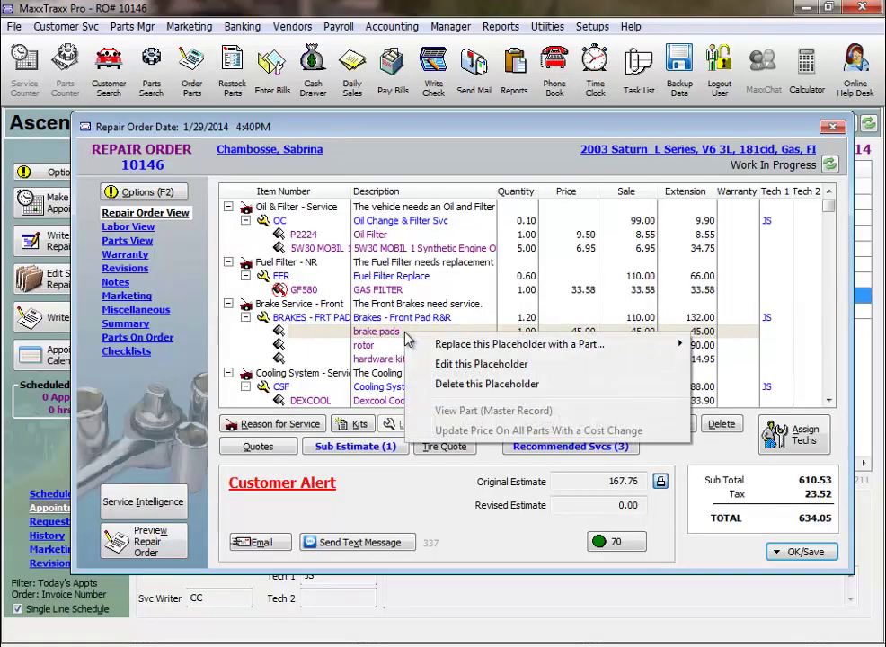
mouse_move(432, 347)
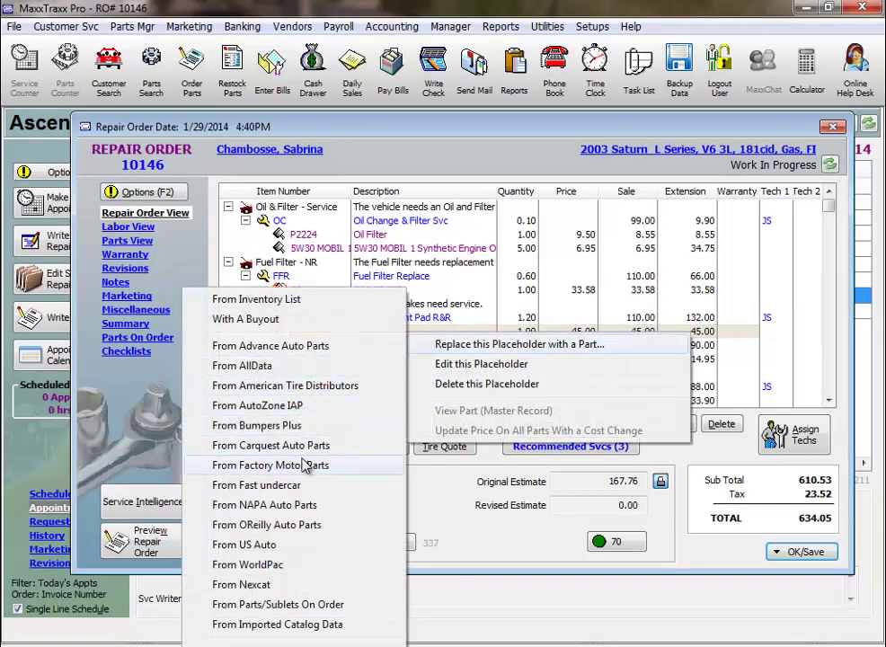
click(270, 465)
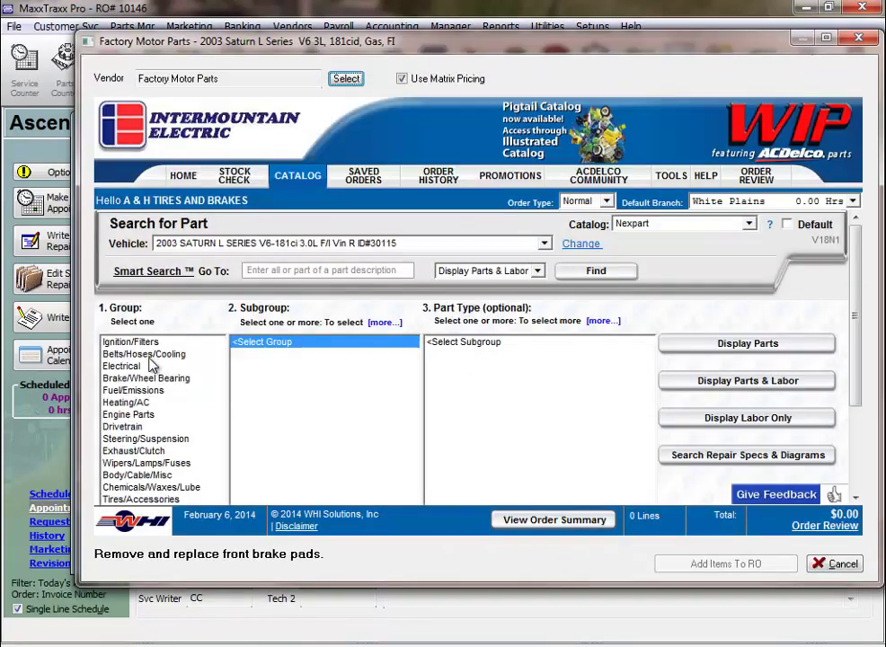
click(144, 378)
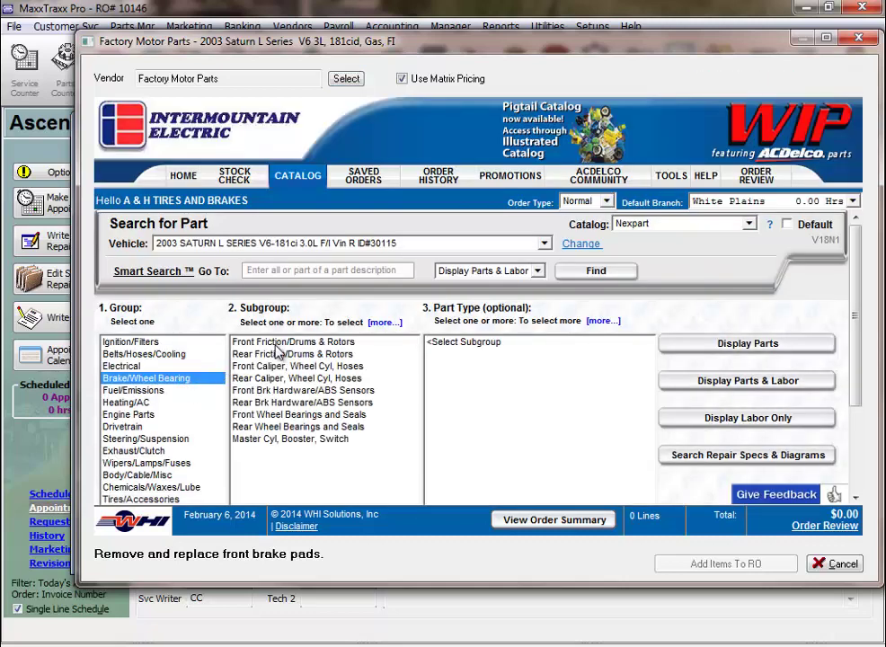
click(296, 343)
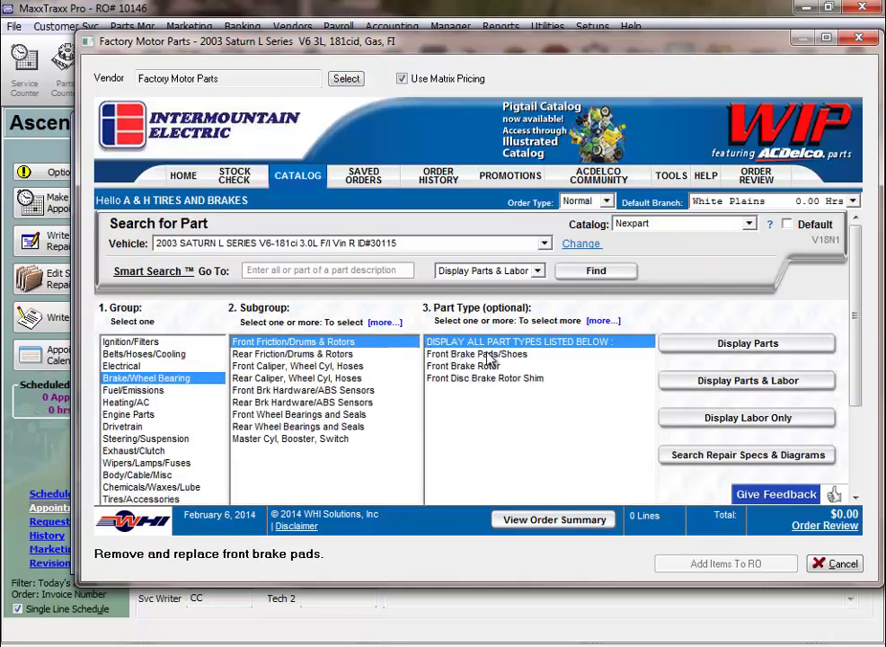
click(459, 354)
- List the Saturn's matching pads and add the PG D819M set to the order for review
click(744, 346)
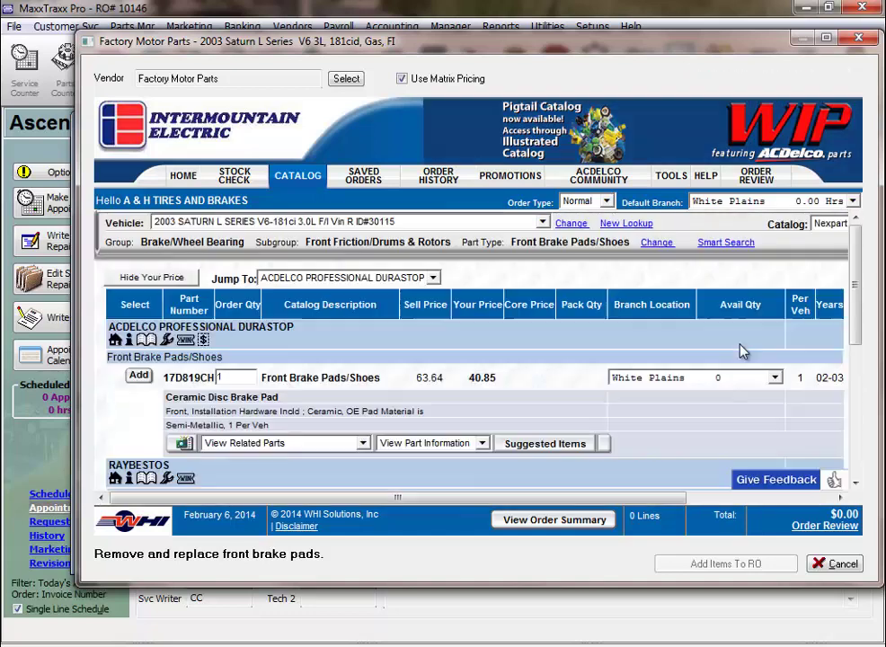
scroll(854, 486, down, 5)
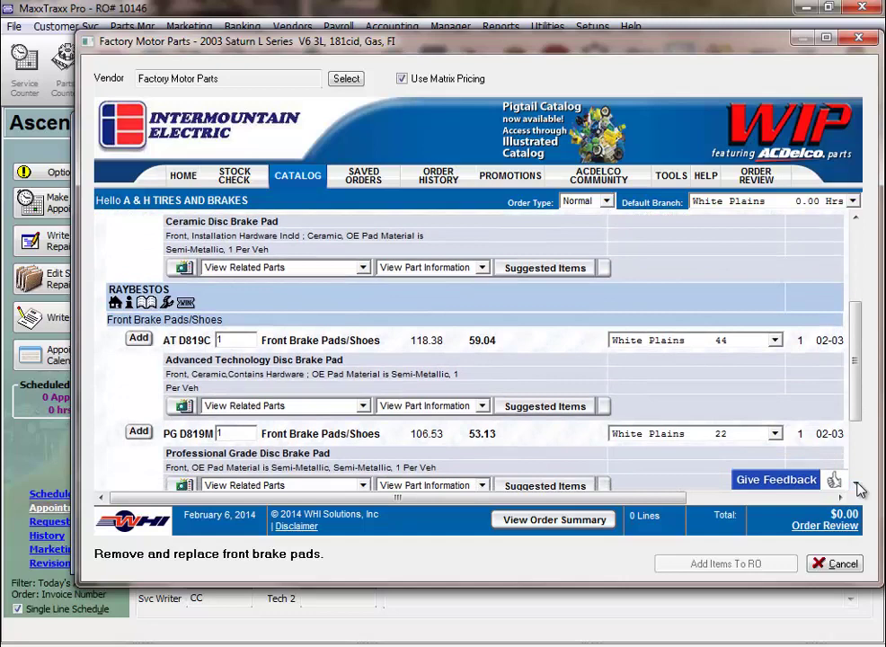
click(139, 432)
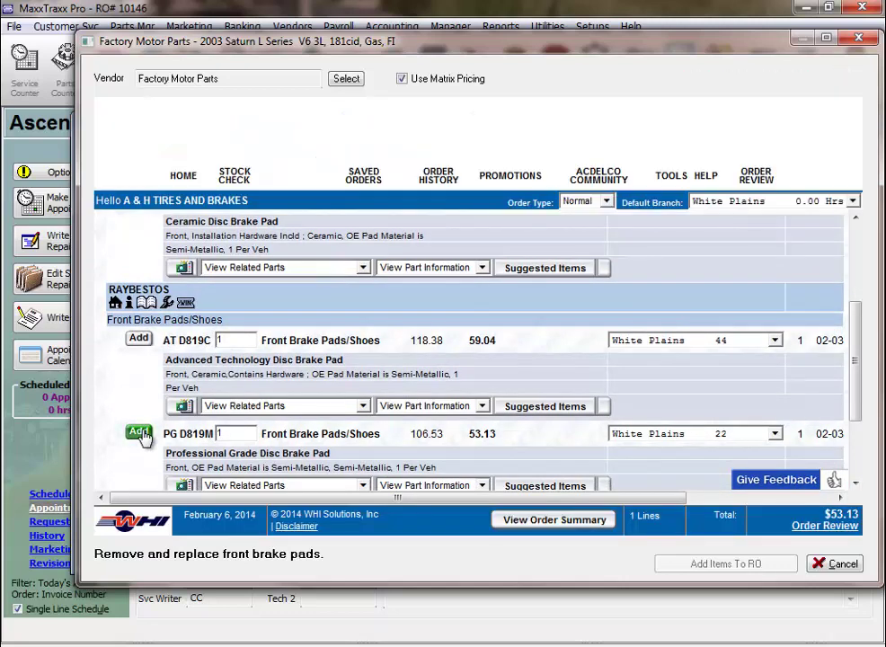
click(800, 523)
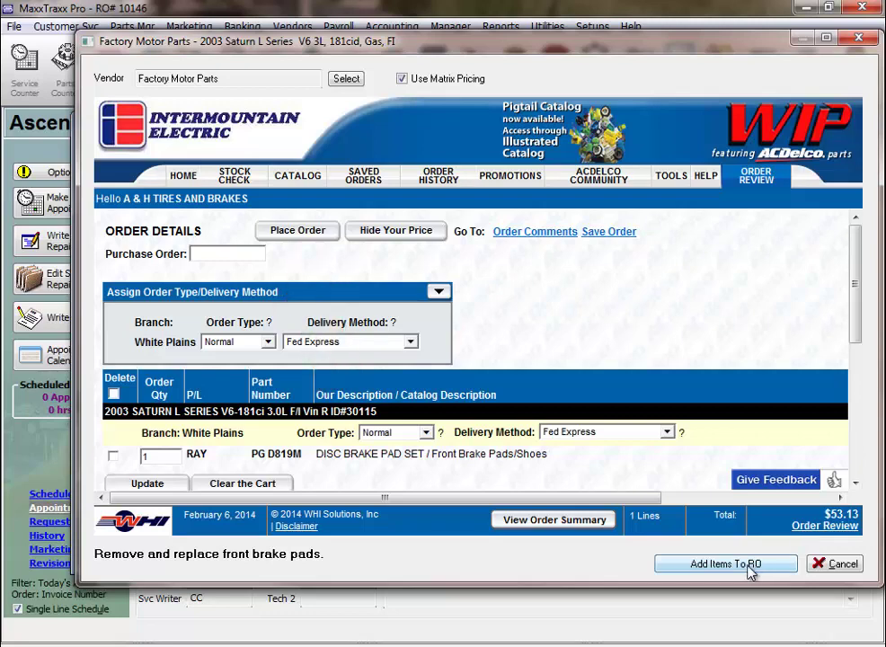
- Bring the PG D819M pads onto the repair order at the 70.84 inventory part price
click(749, 567)
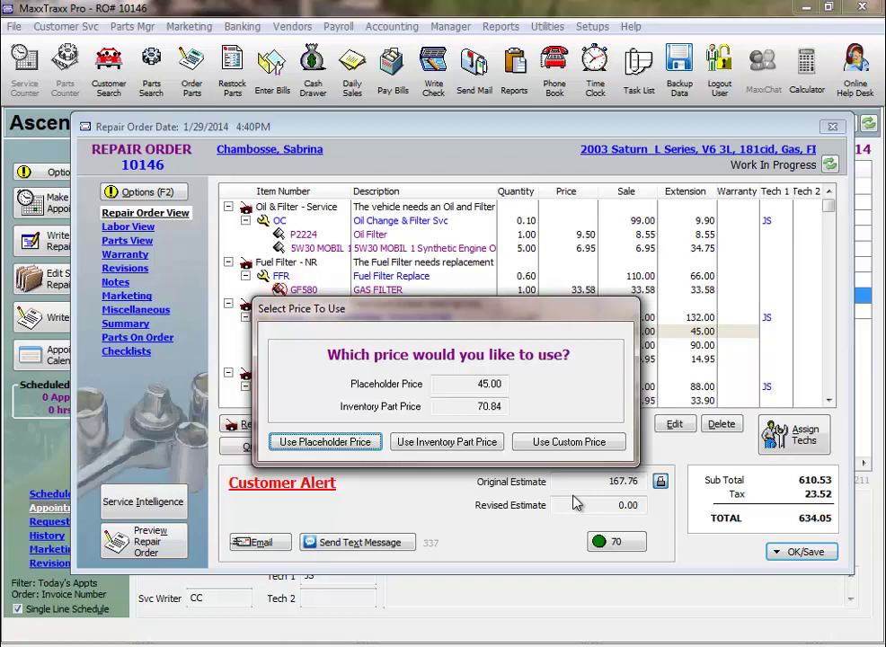
click(452, 443)
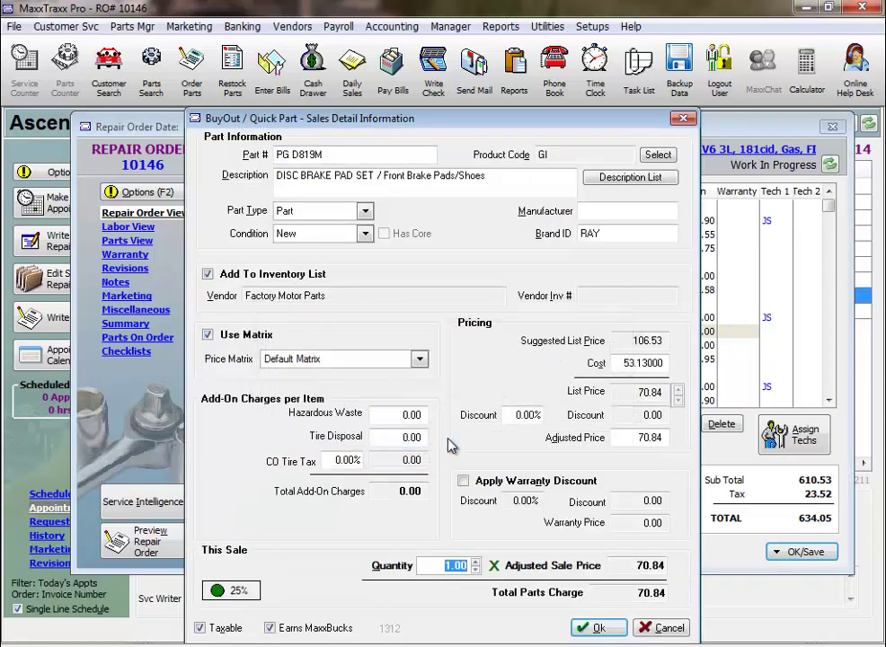
click(600, 630)
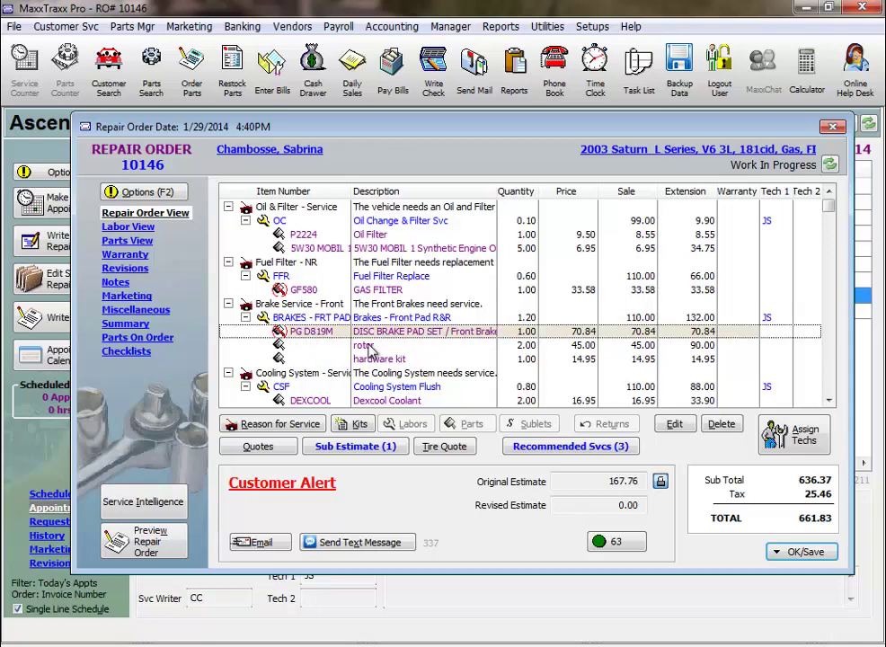
- Delete the rotor and hardware kit placeholder lines from the Brake Service - Front job
click(369, 346)
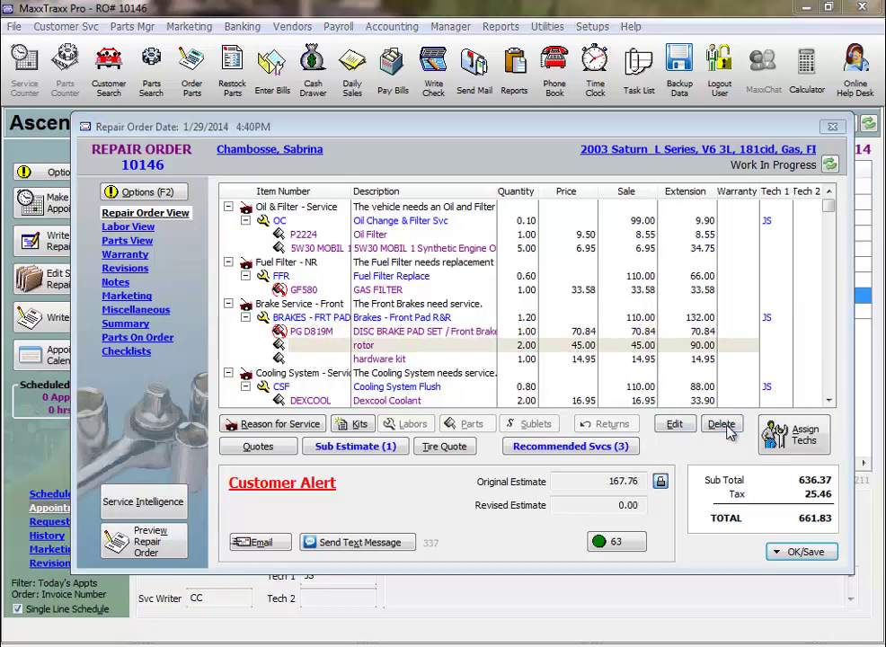
click(722, 423)
click(401, 368)
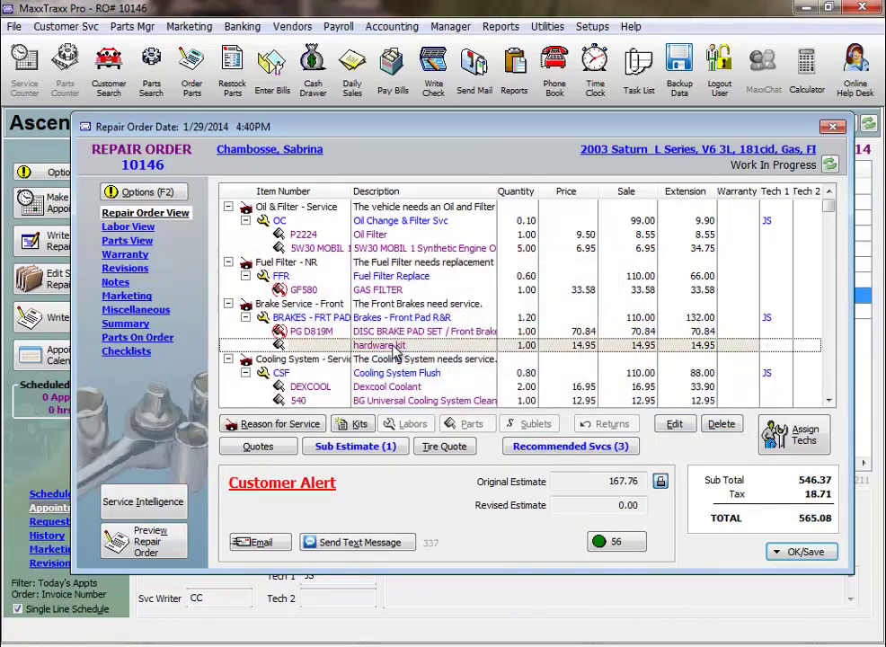
click(716, 424)
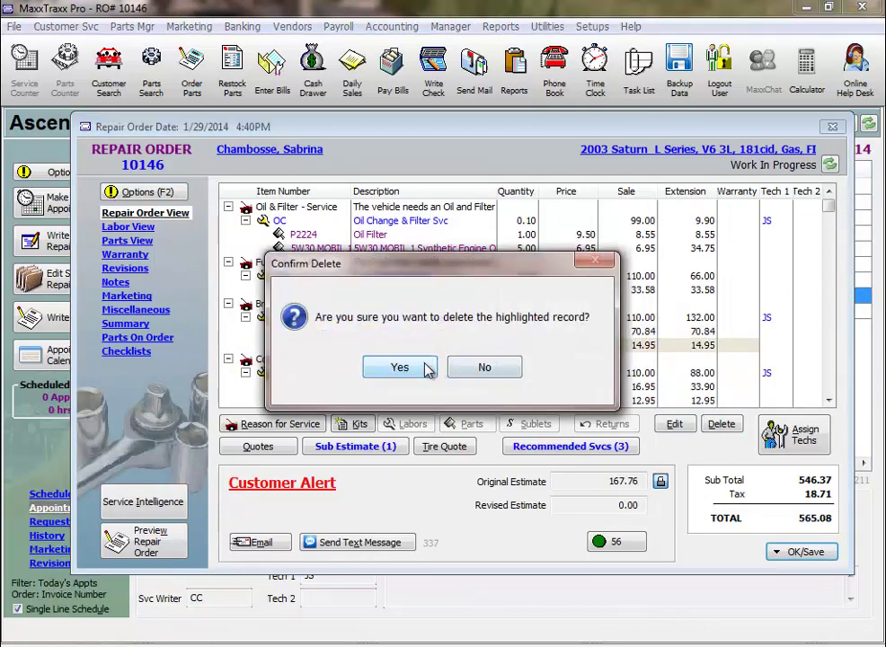
click(426, 368)
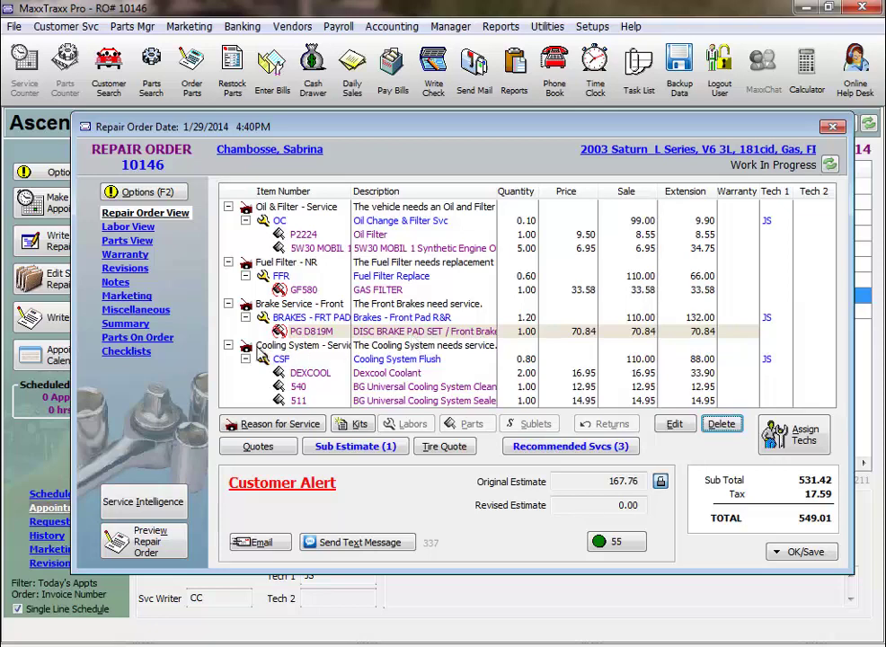
- Collapse Cooling System (149.80) and Brake Service - Front (202.84) so only their totals show
click(228, 346)
click(228, 303)
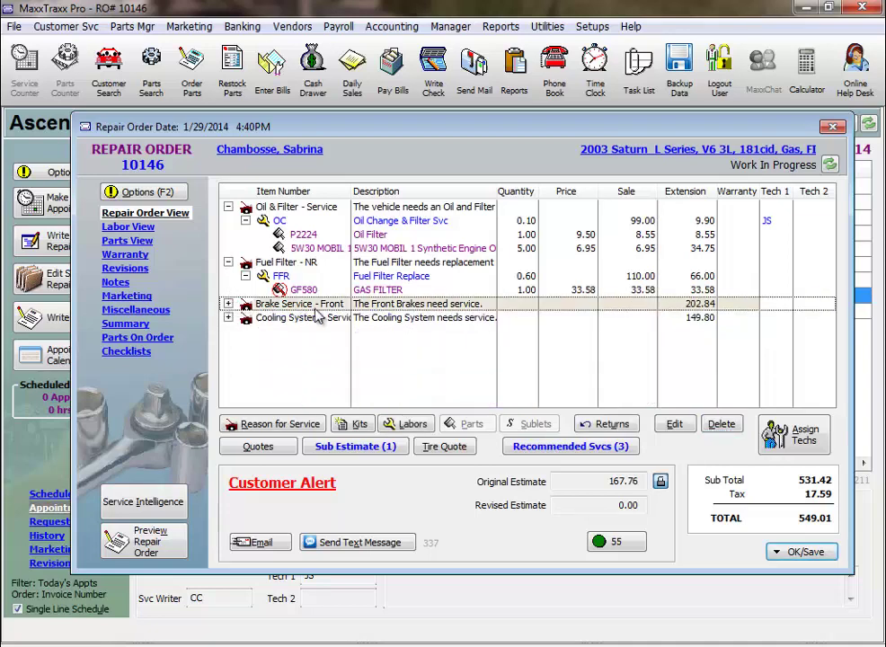
click(705, 320)
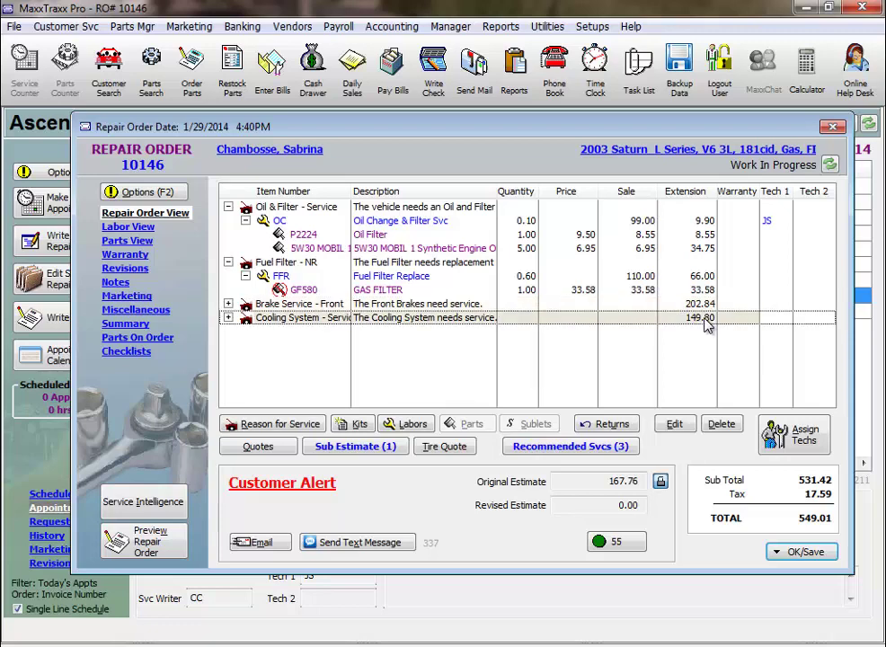
click(452, 306)
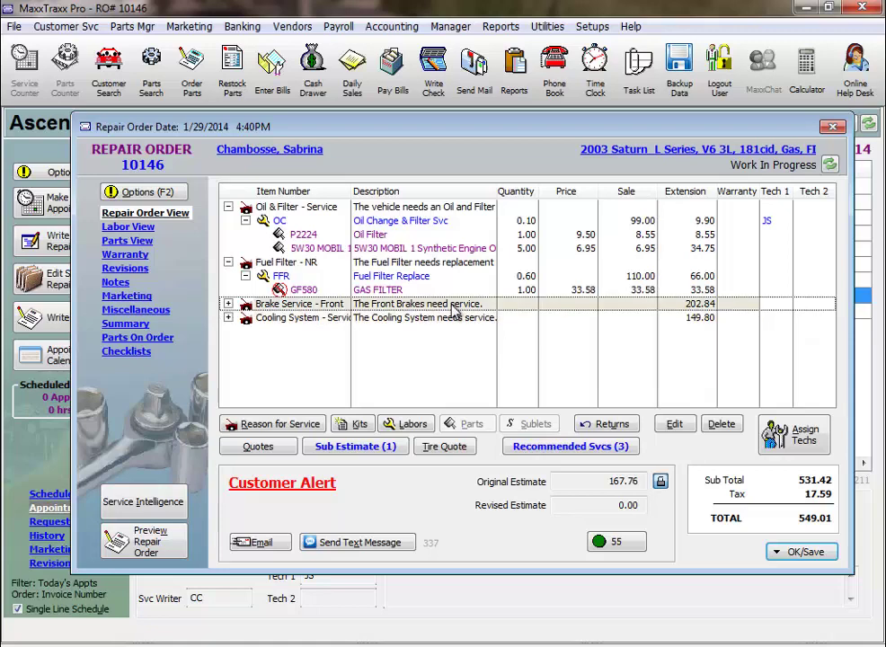
click(428, 320)
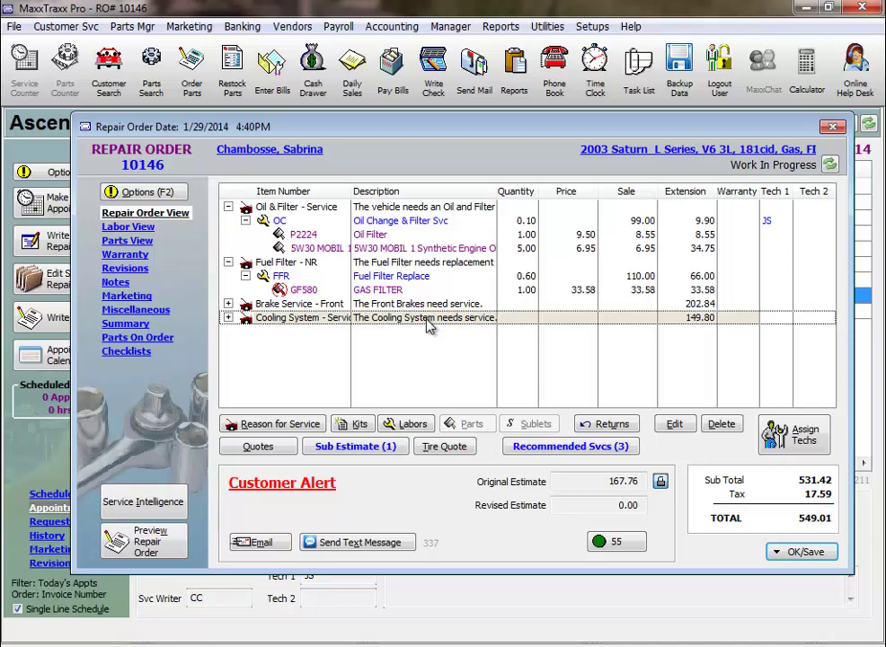
- Show the context menu for the Cooling System - Service row
right_click(429, 325)
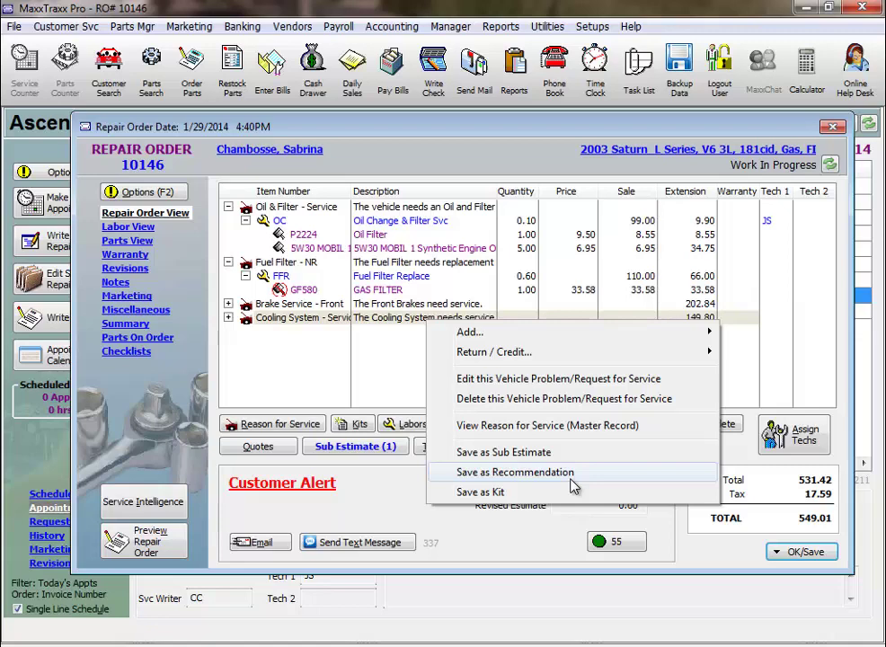
- Move Cooling System - Service to a recommendation due in 30 days, dropping the total to 386.82
click(573, 487)
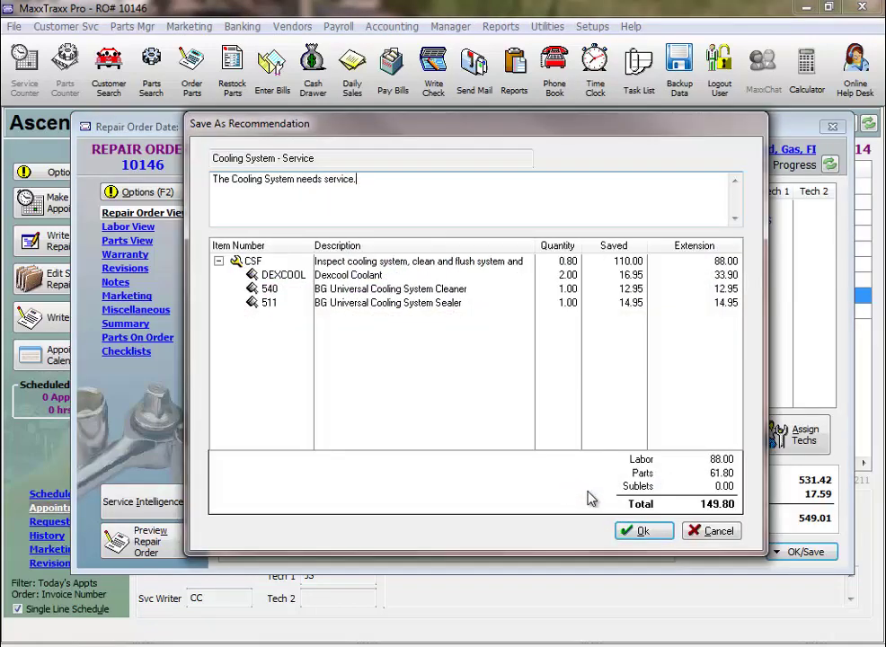
click(645, 531)
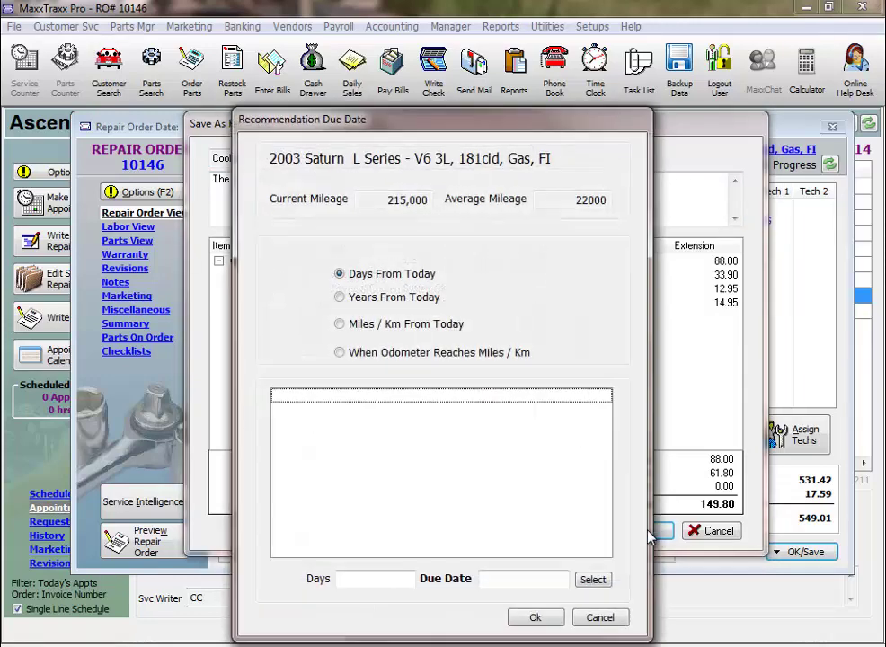
click(380, 579)
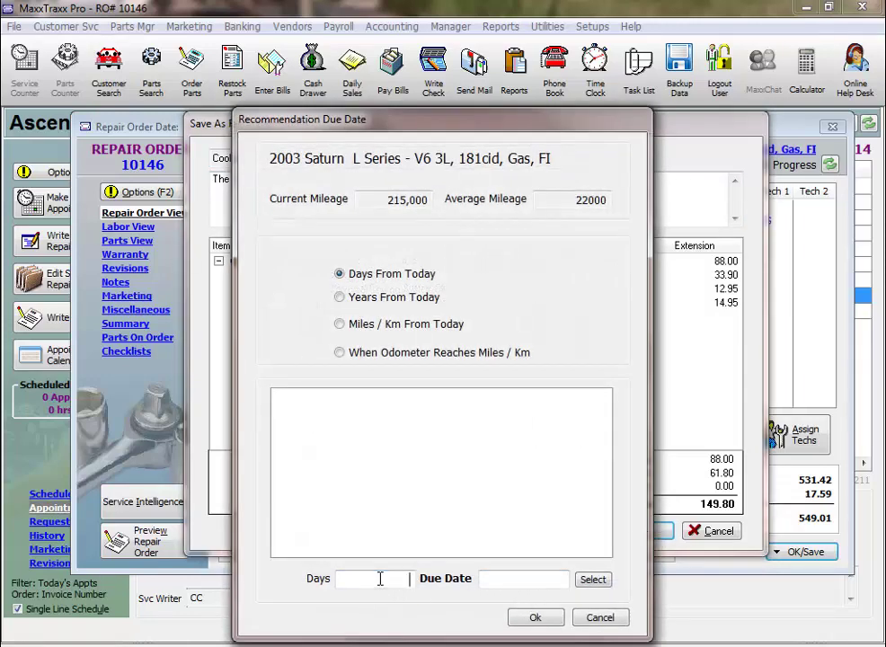
text(30)
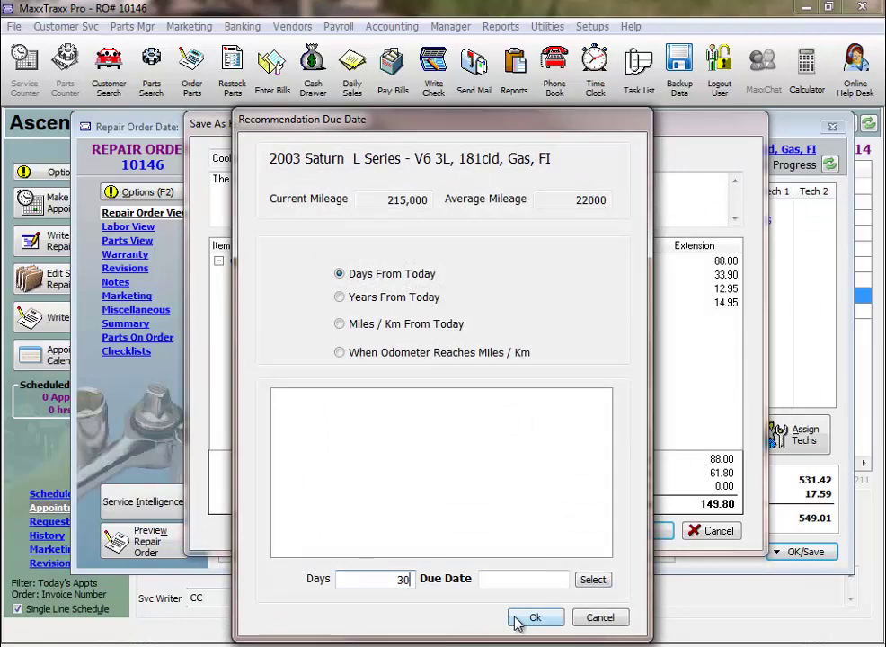
click(531, 618)
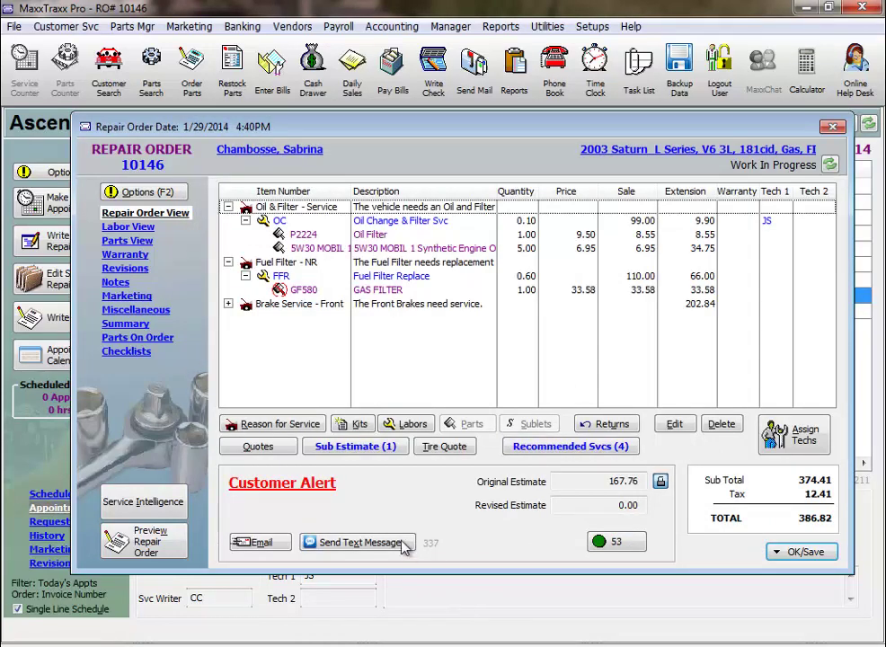
- Preview the air conditioning sub estimate, dismiss the sub estimates, and glance at recommended services
click(355, 446)
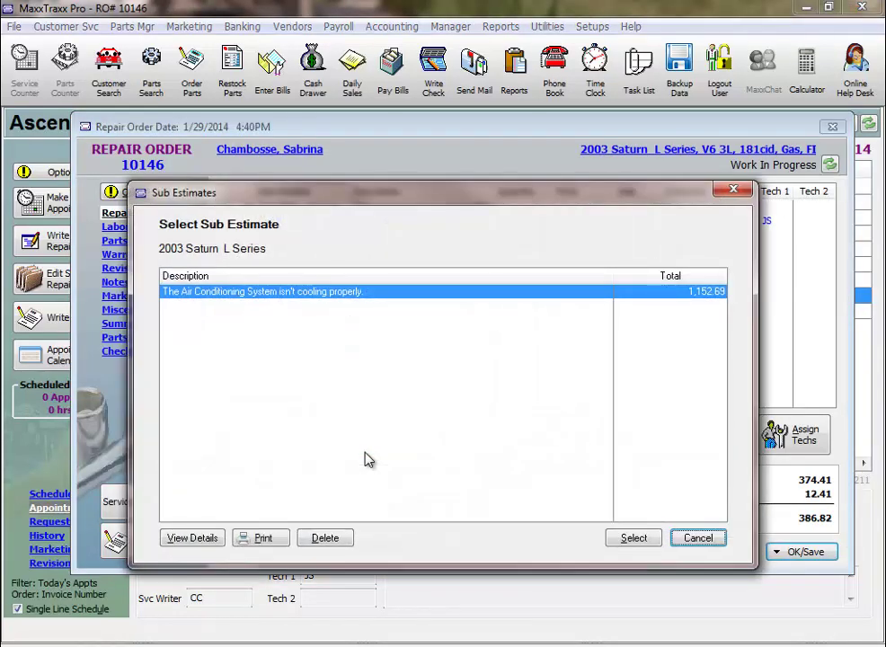
click(264, 547)
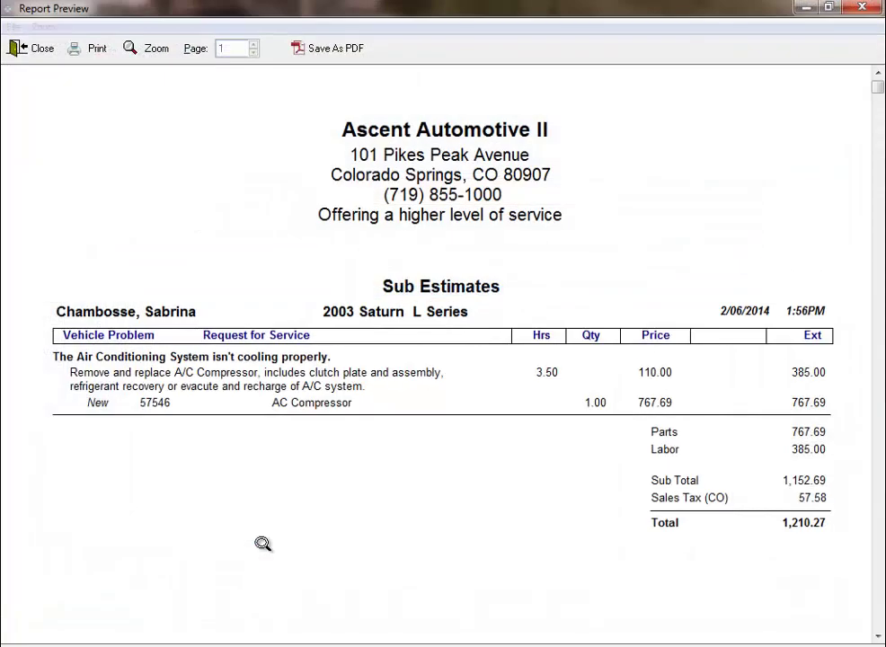
click(36, 48)
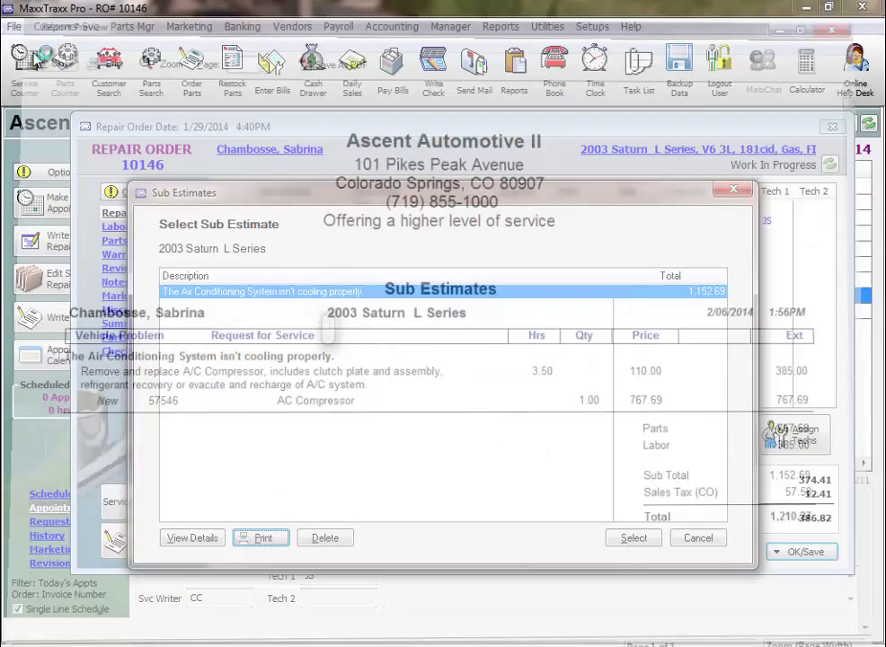
click(705, 537)
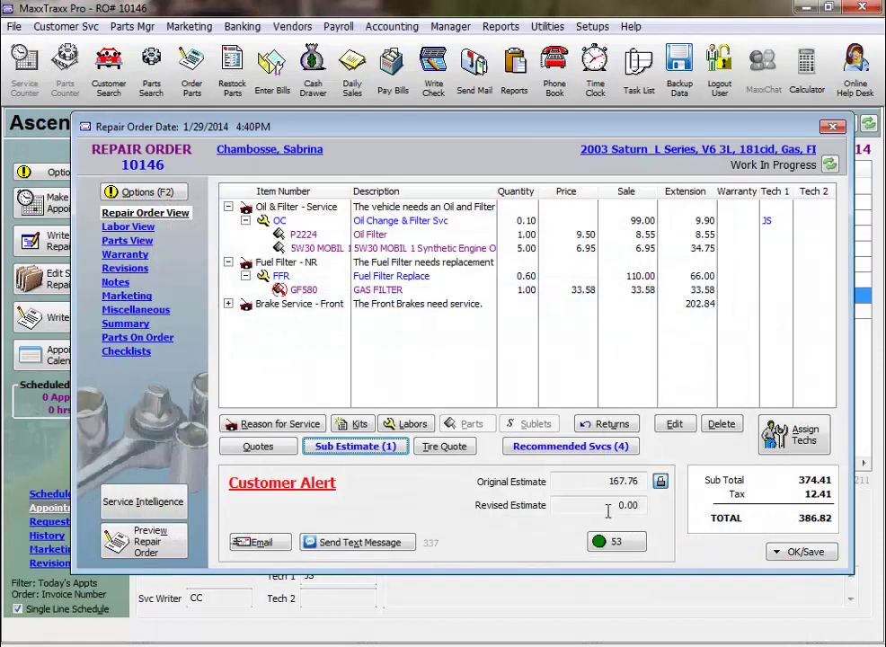
click(570, 446)
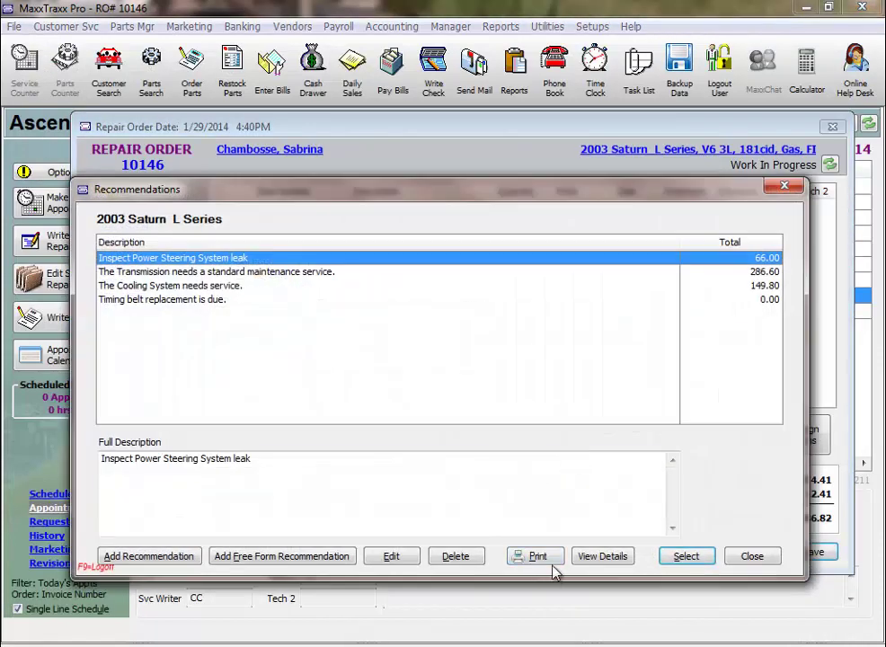
click(756, 557)
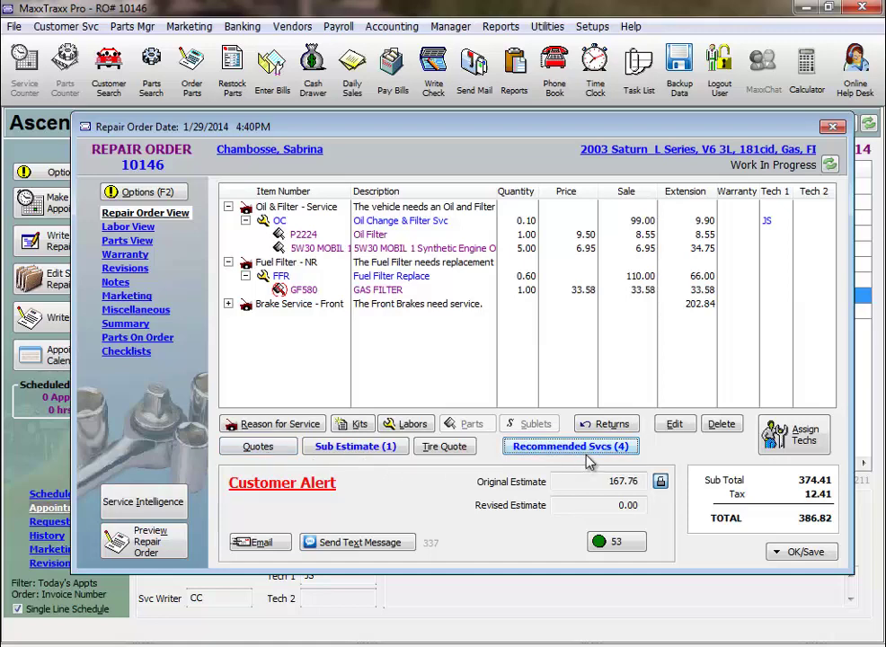
- Look at the TIRES - 4 MB labor quote and cancel without adding it
click(267, 457)
click(284, 492)
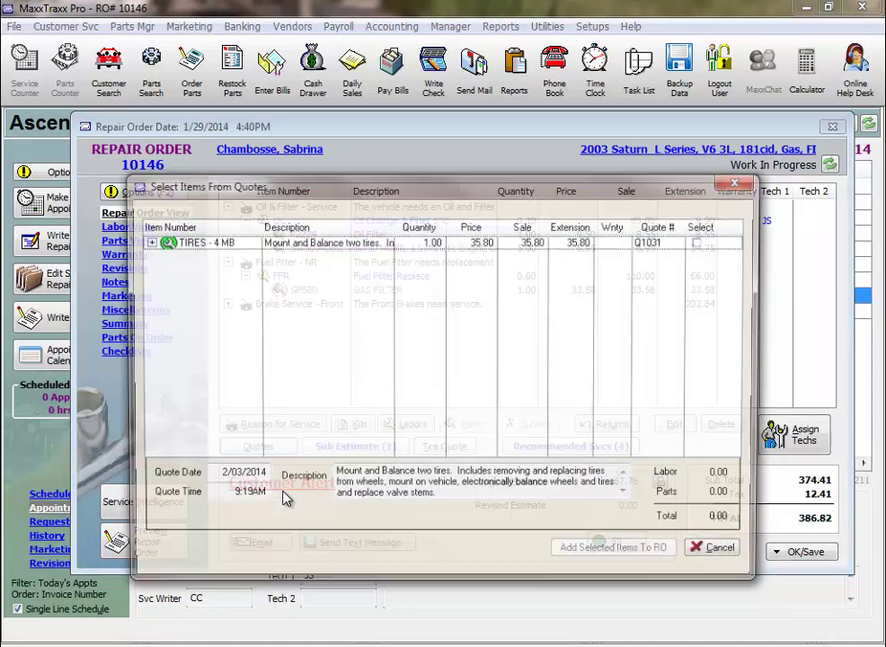
click(150, 243)
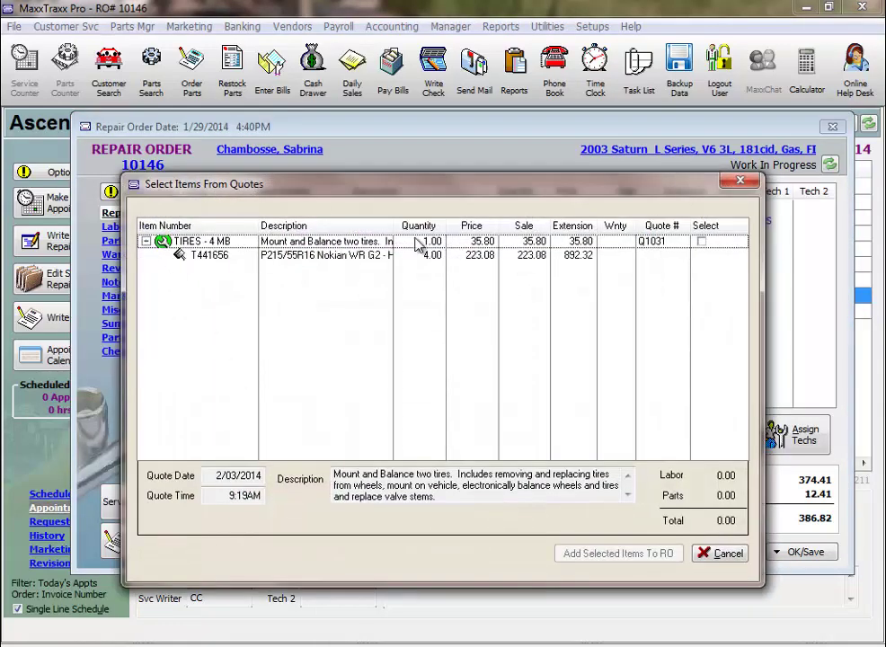
click(703, 241)
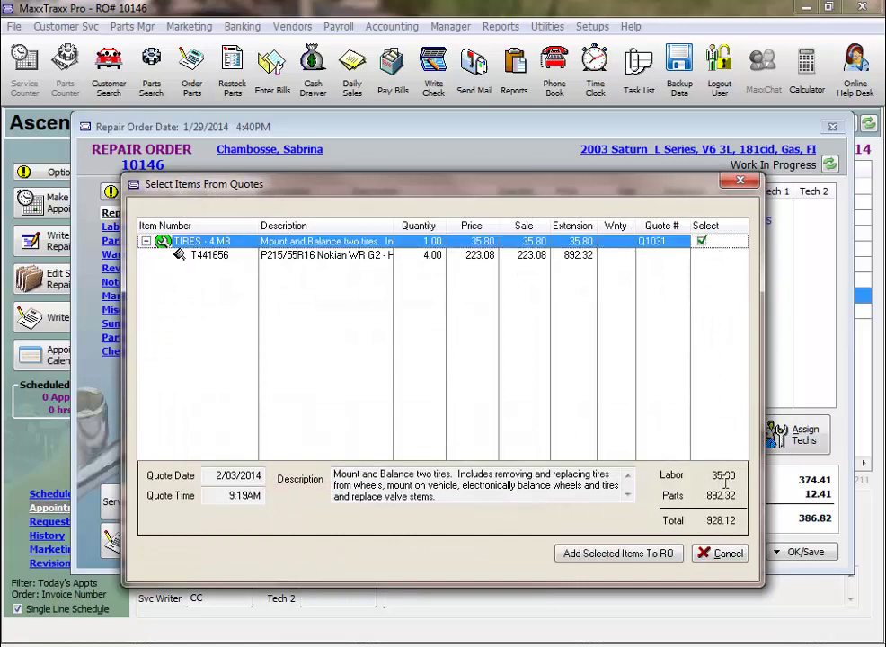
click(727, 553)
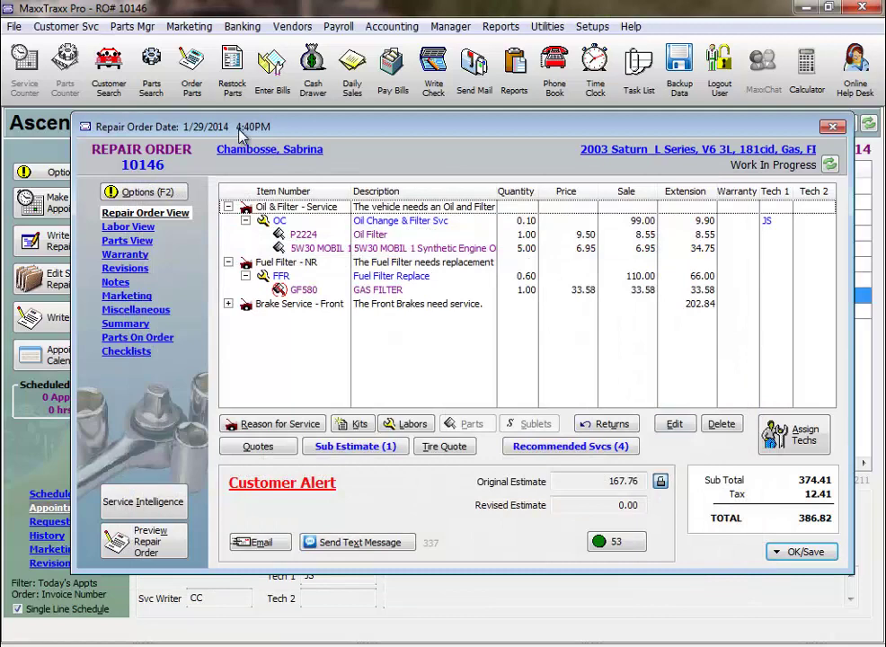
click(256, 150)
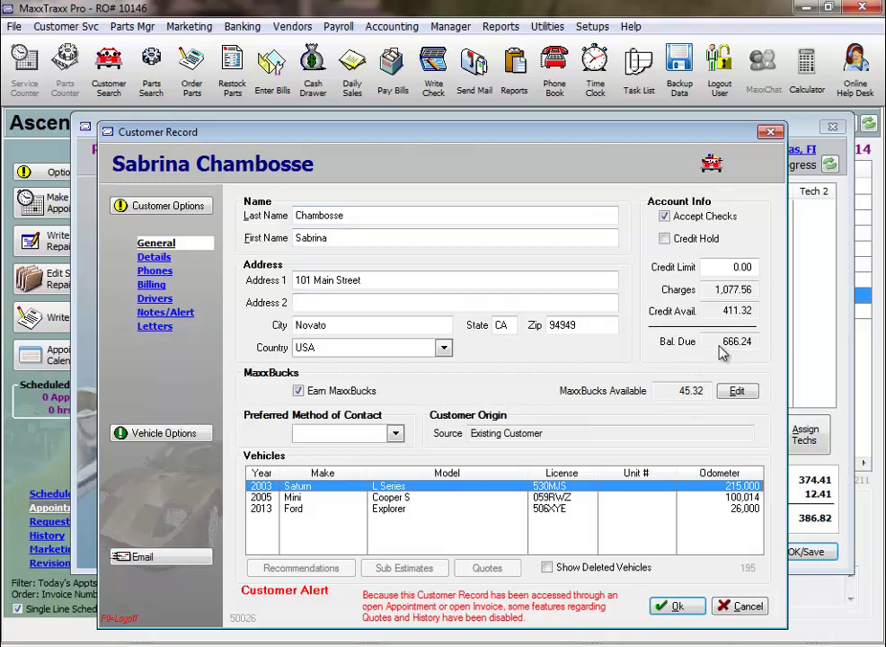
click(154, 272)
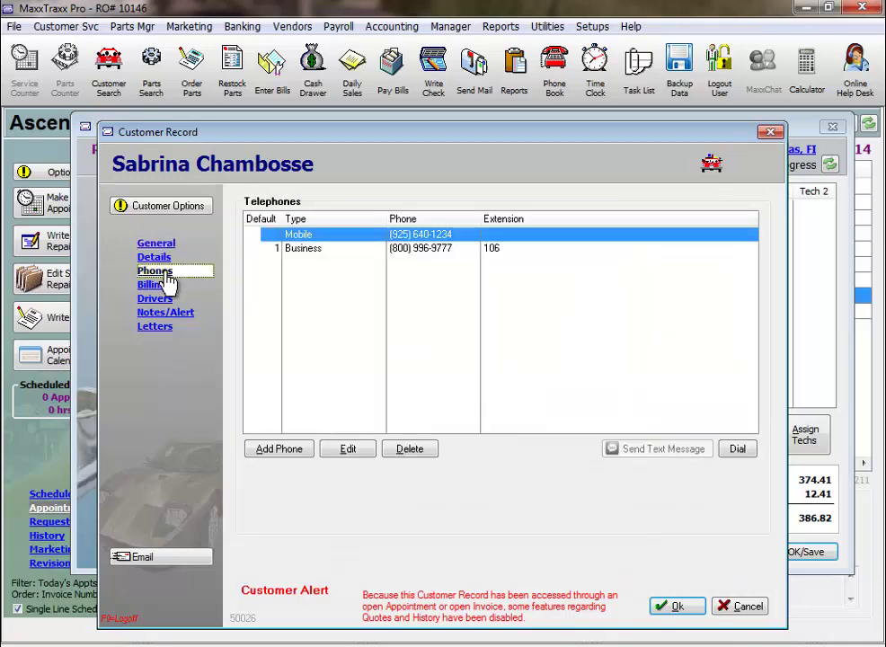
click(155, 244)
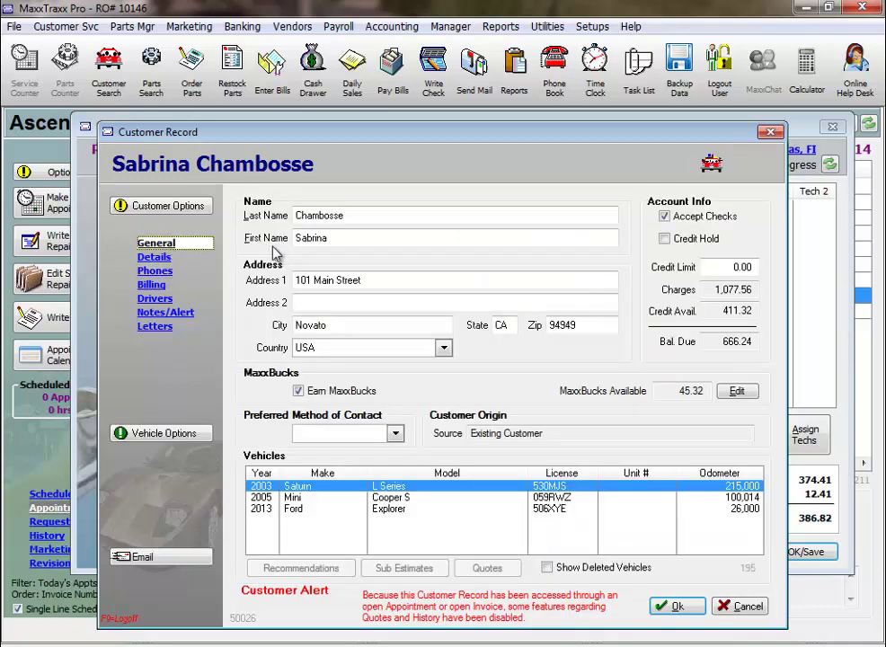
click(394, 280)
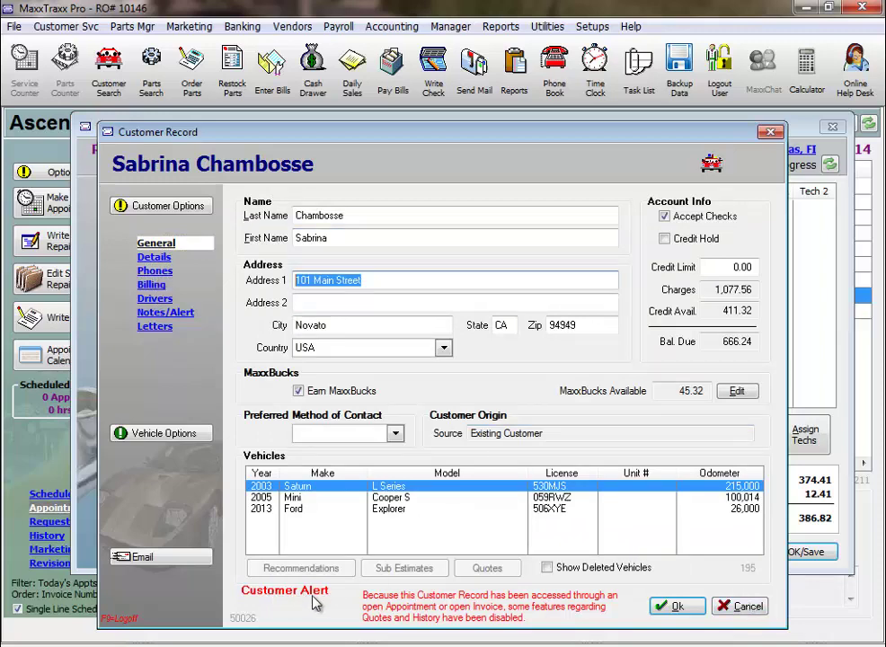
click(746, 606)
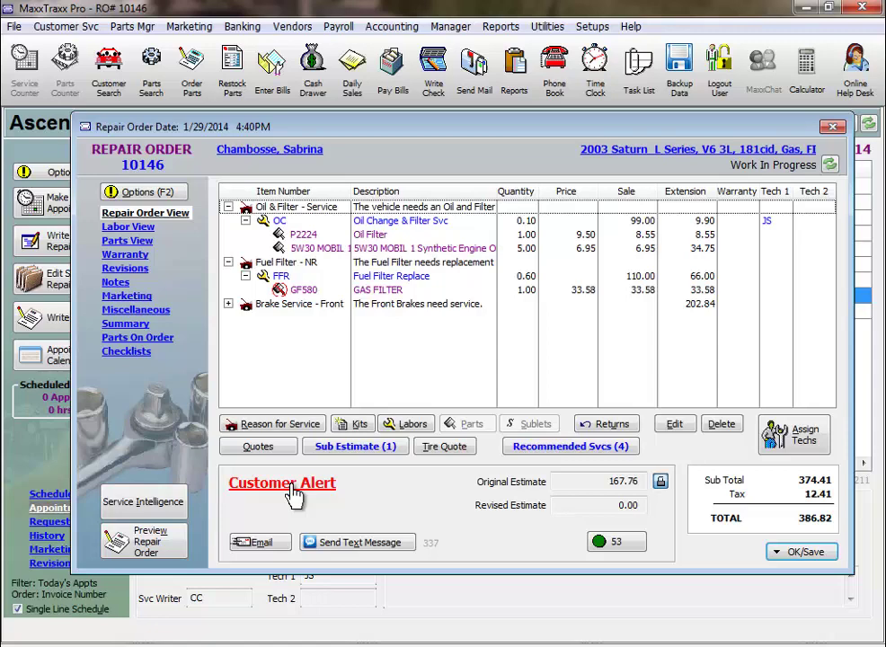
click(282, 486)
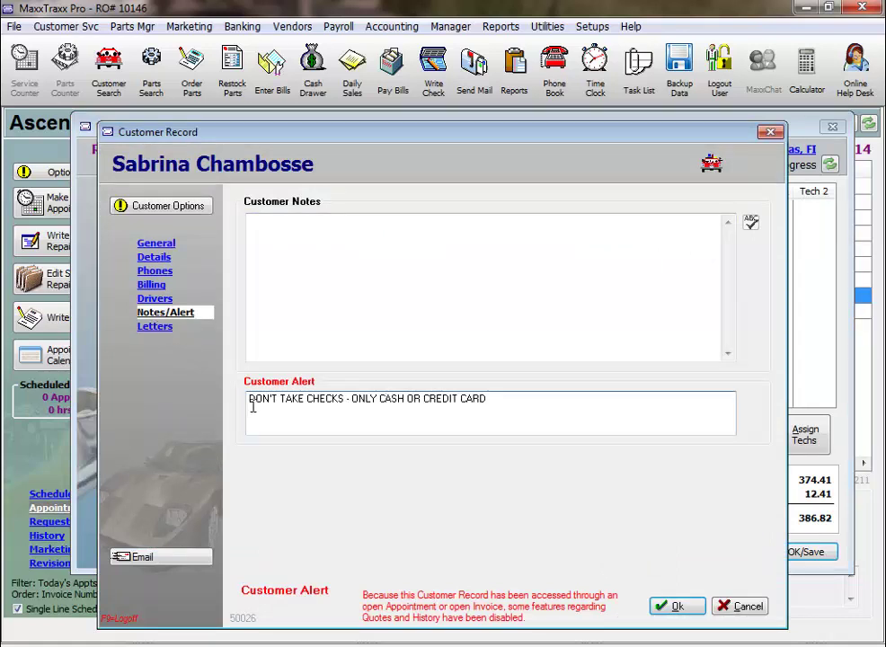
drag(251, 403, 576, 425)
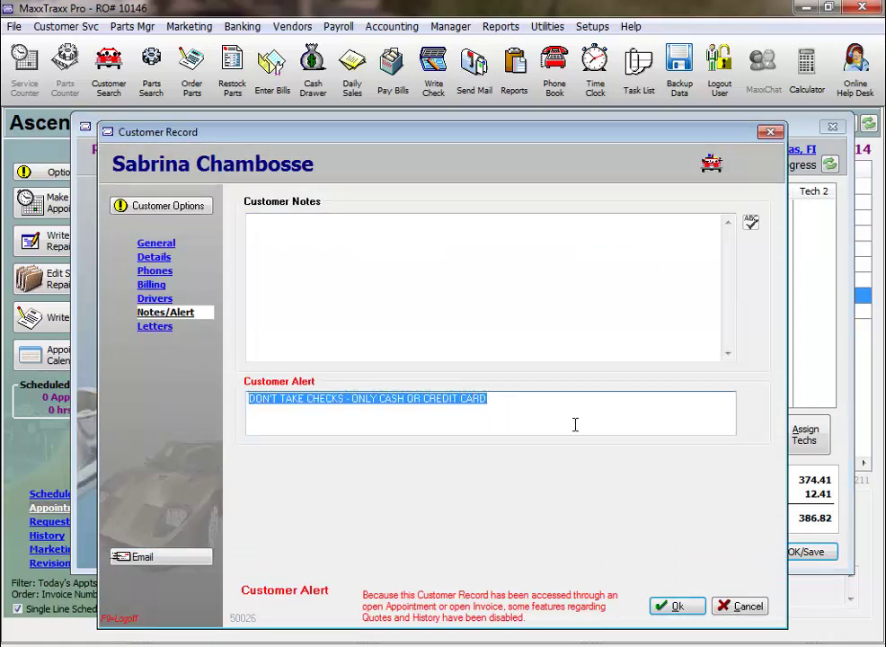
click(688, 610)
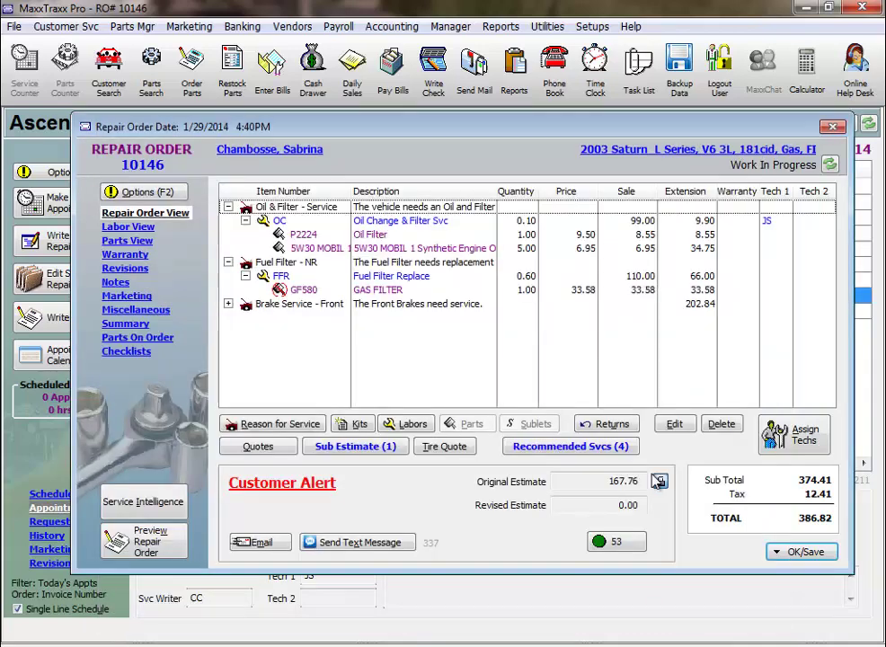
click(712, 151)
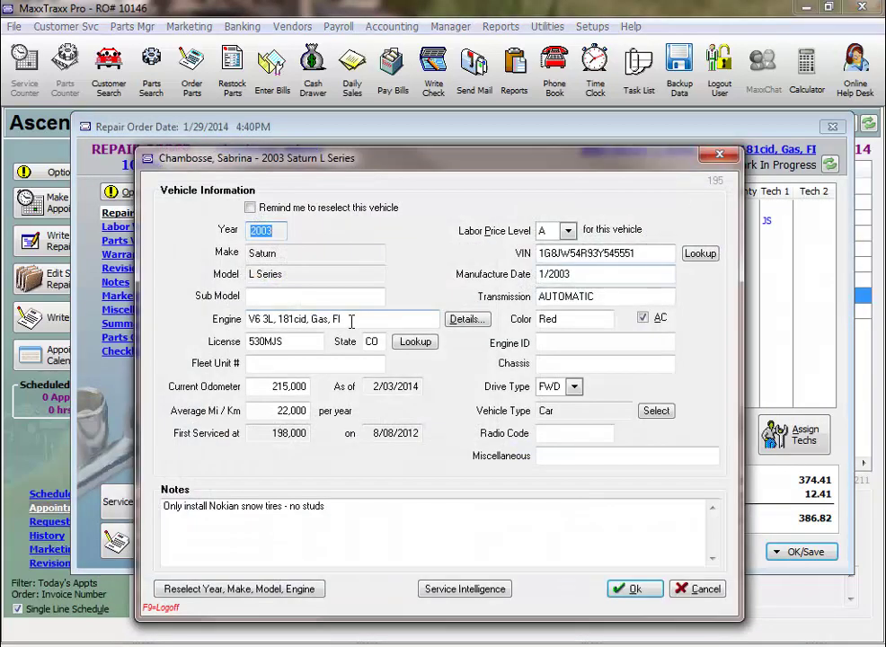
drag(350, 320, 186, 326)
drag(646, 255, 469, 263)
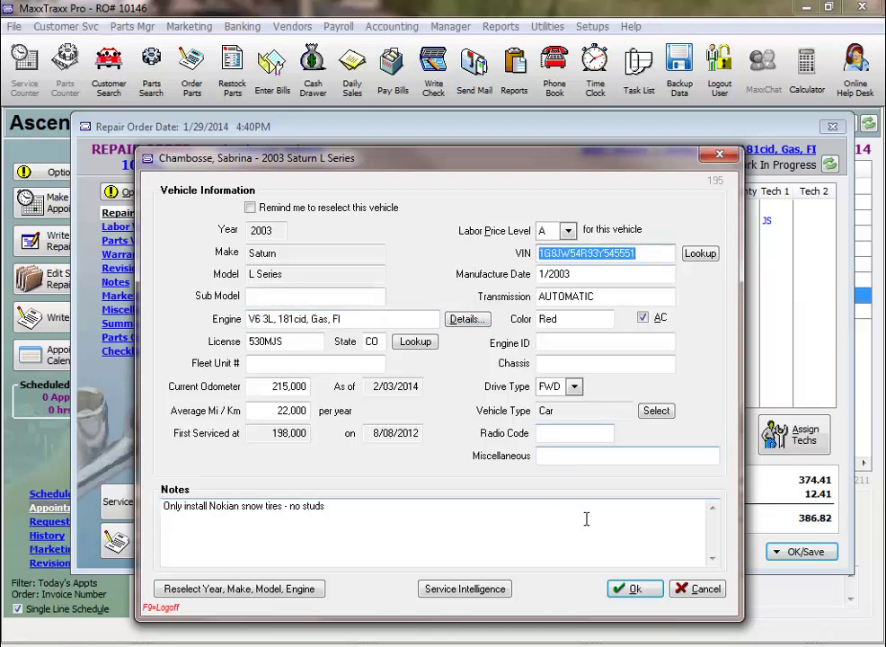
click(635, 590)
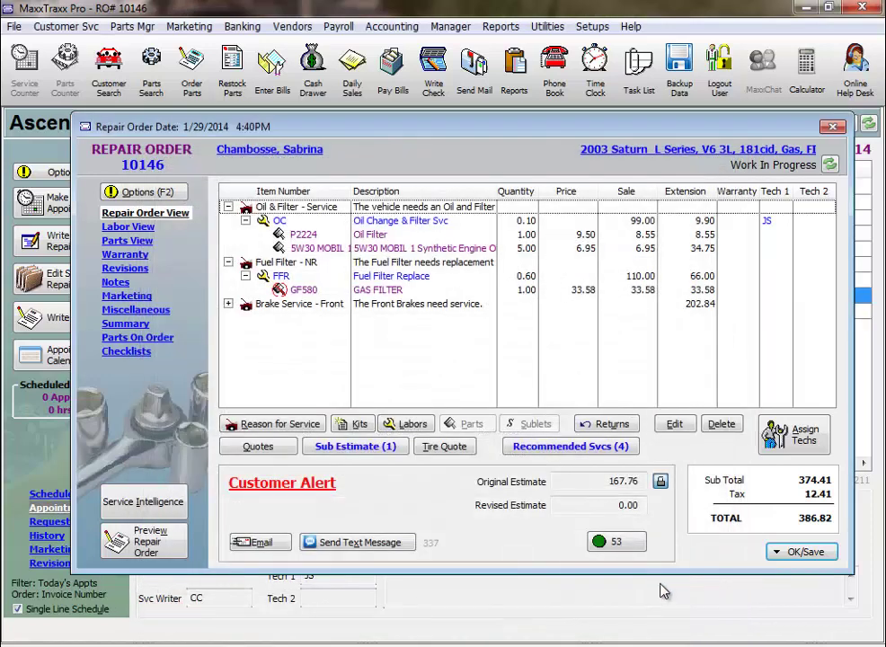
- Save repair order 10146 with Save Only and agree to make an estimate revision
click(799, 552)
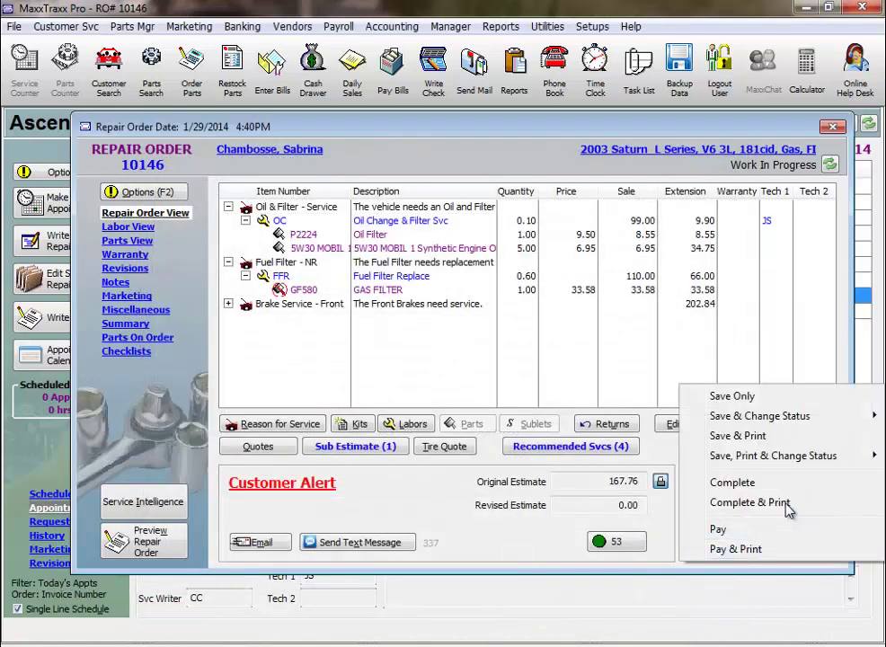
click(744, 398)
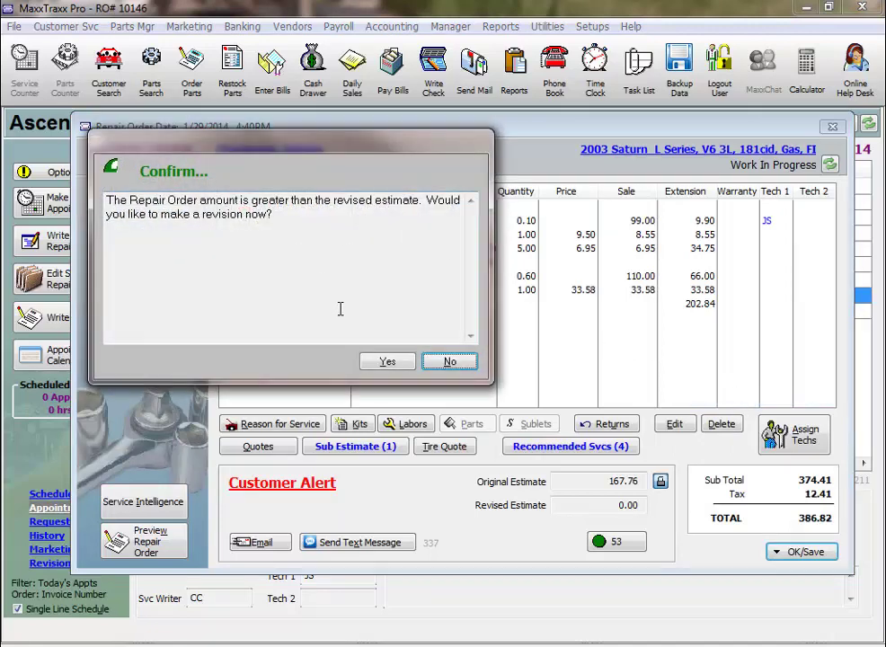
click(386, 362)
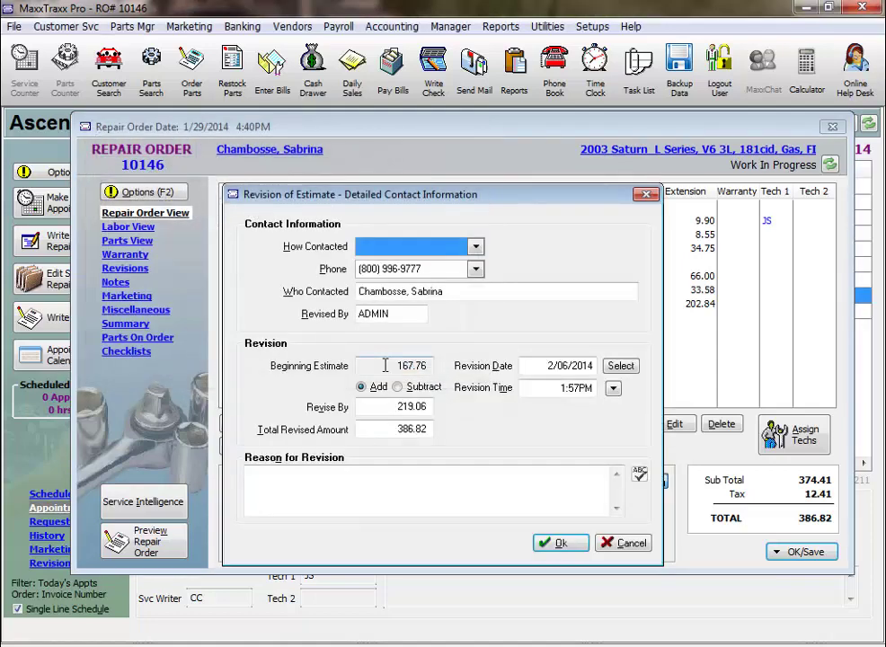
- Record the 219.06 estimate revision as contacted By Phone with reason 'brake'
click(476, 247)
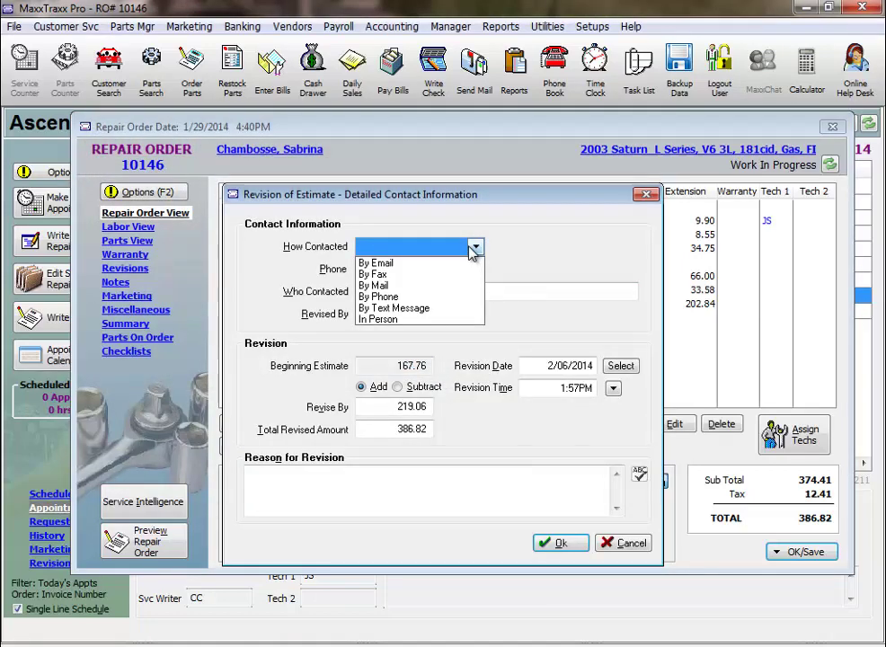
click(382, 296)
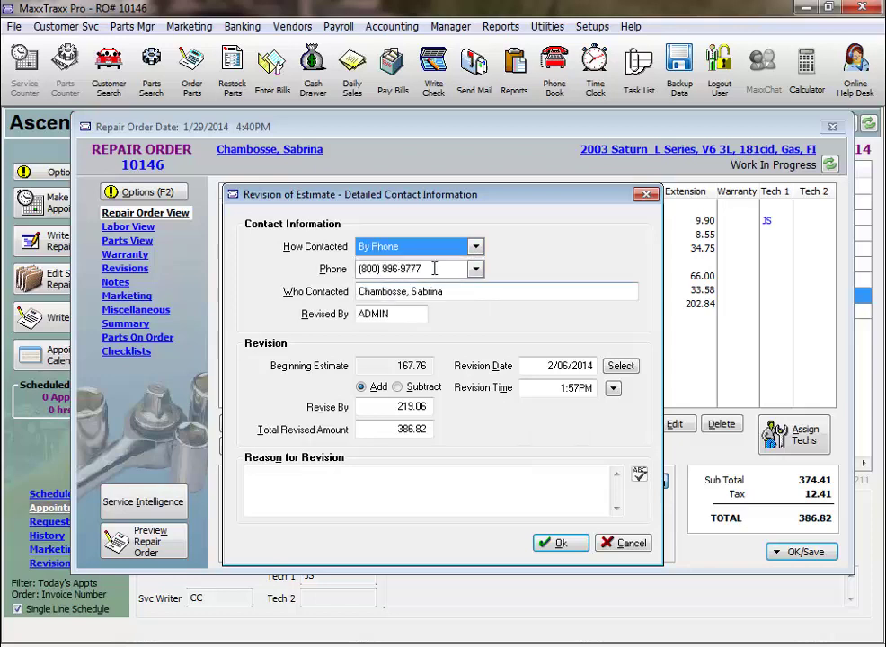
click(395, 407)
click(311, 485)
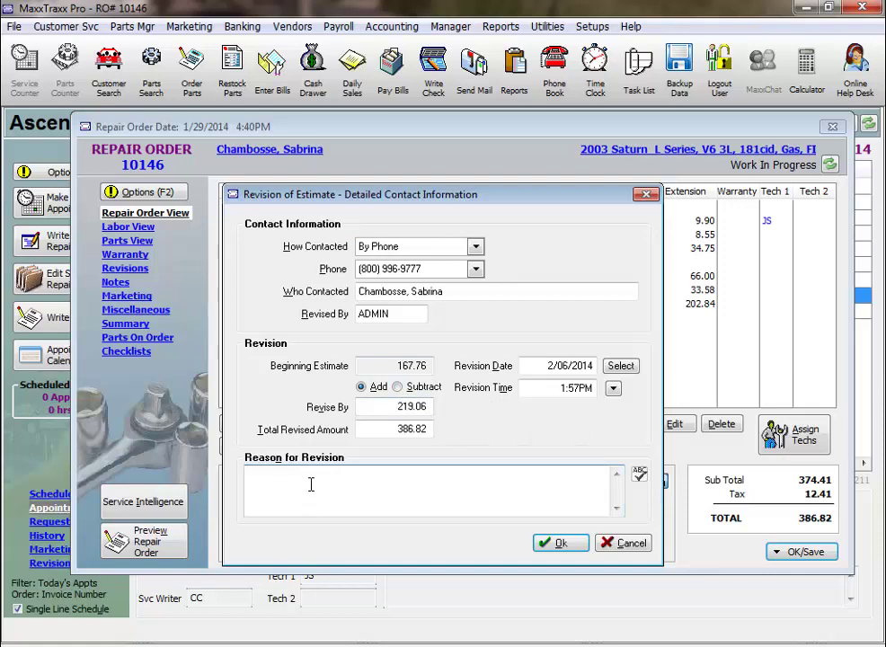
text(brakes)
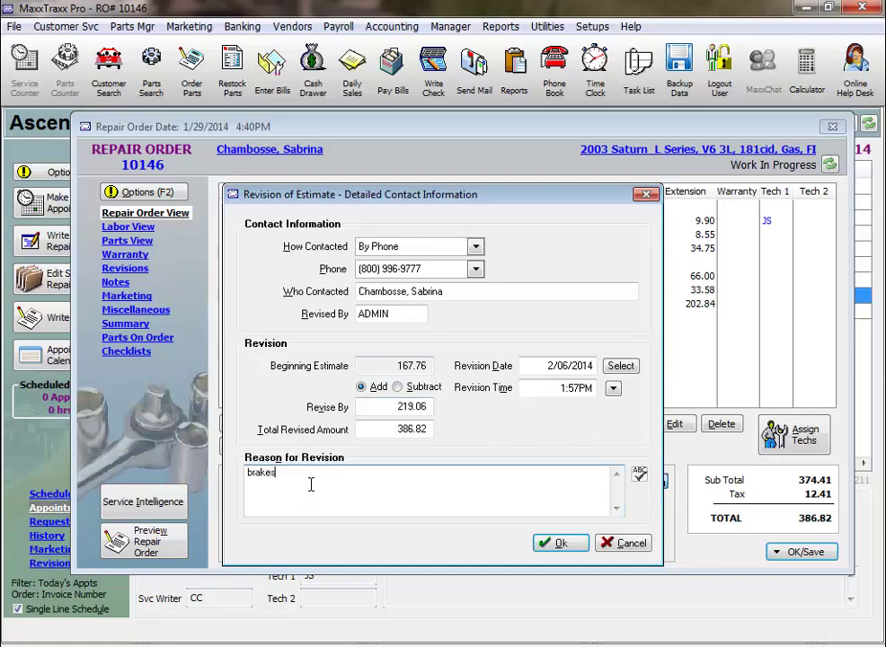
click(566, 549)
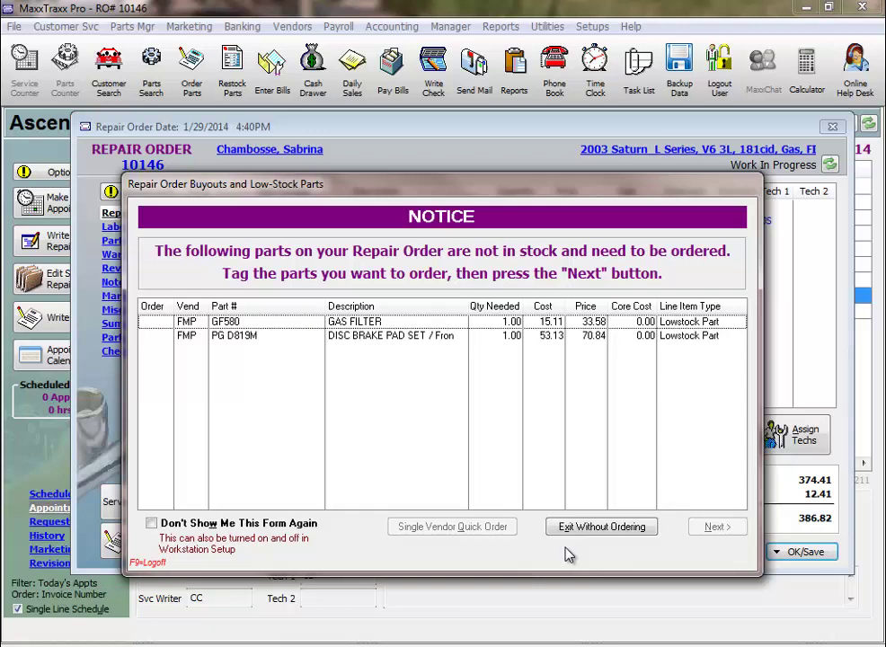
- Exit the low-stock parts notice without ordering GF580 or PG D819M
click(608, 529)
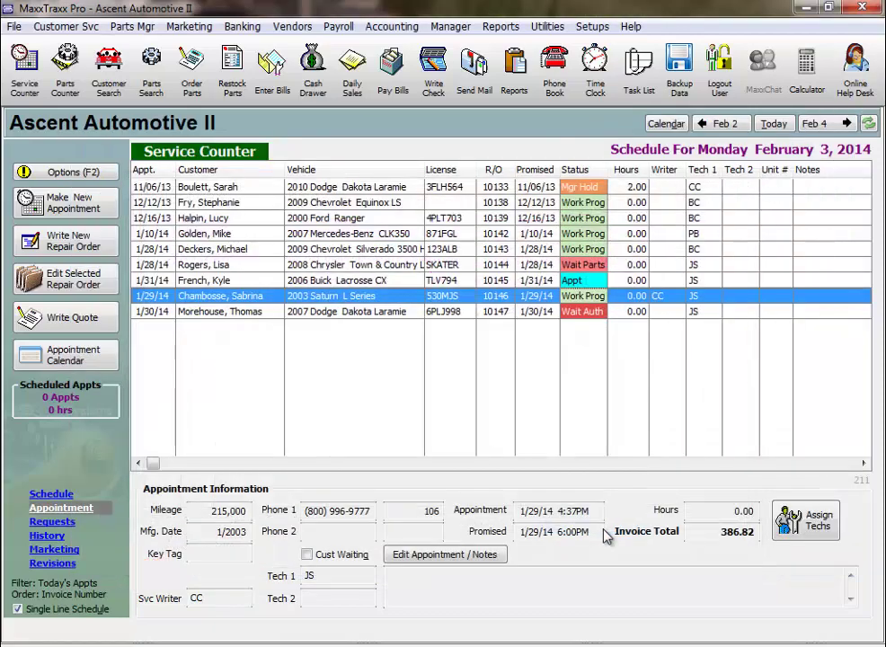